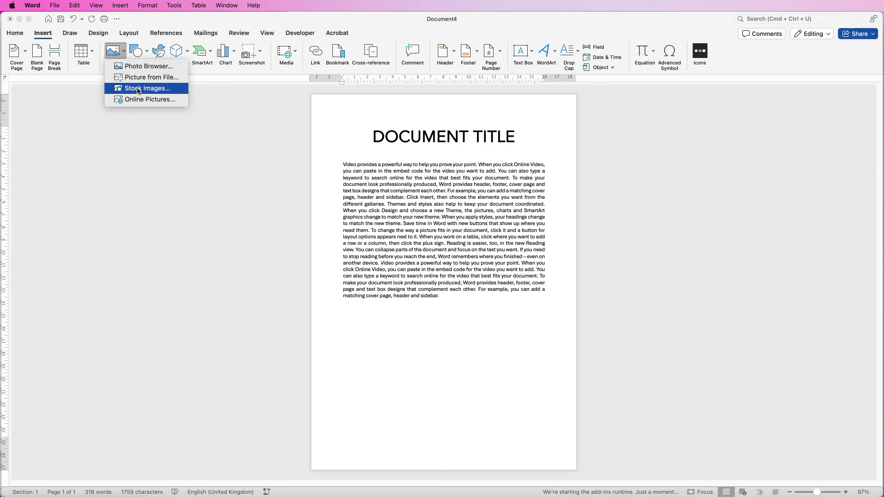
- Insert the stock image of three baguettes below the body text
click(133, 90)
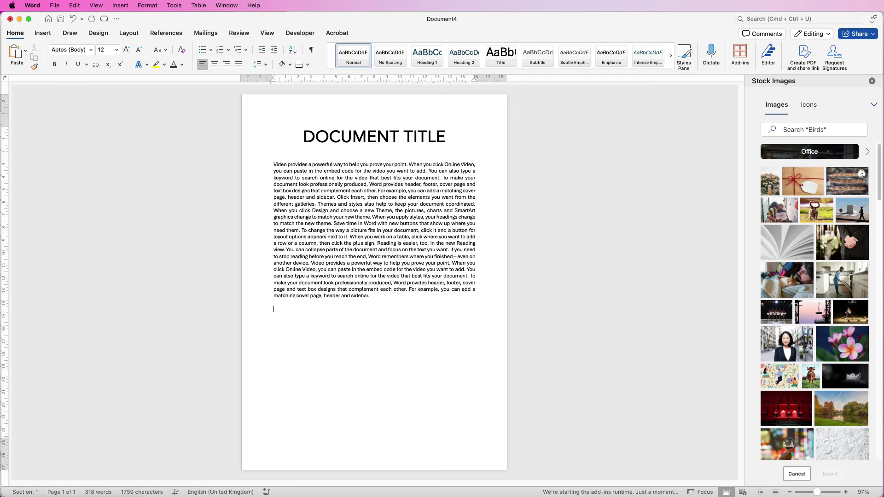
click(862, 174)
click(829, 475)
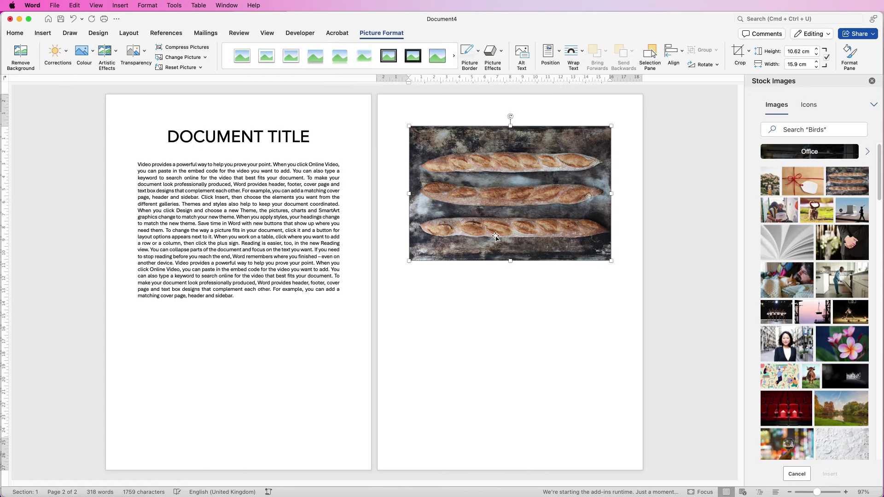
- Set the baguette picture's text wrapping to Square
mouse_move(507, 203)
mouse_down()
mouse_move(477, 224)
mouse_move(522, 196)
mouse_move(509, 196)
mouse_up()
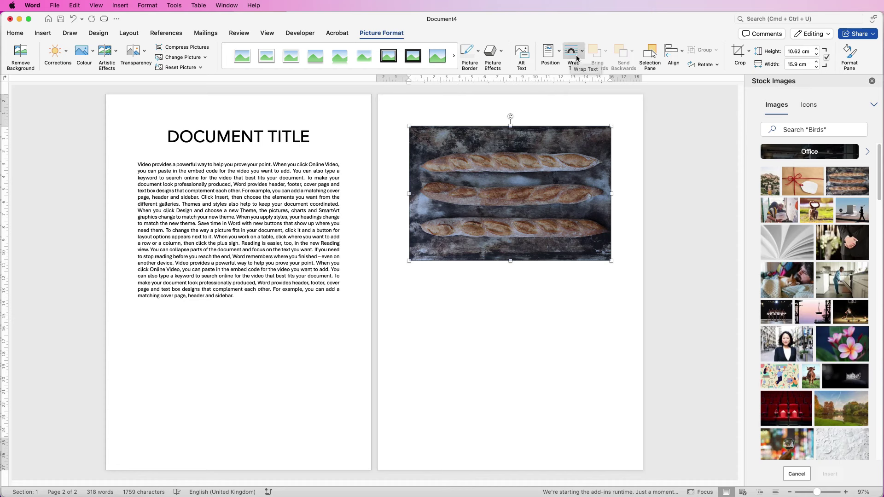
right_click(519, 173)
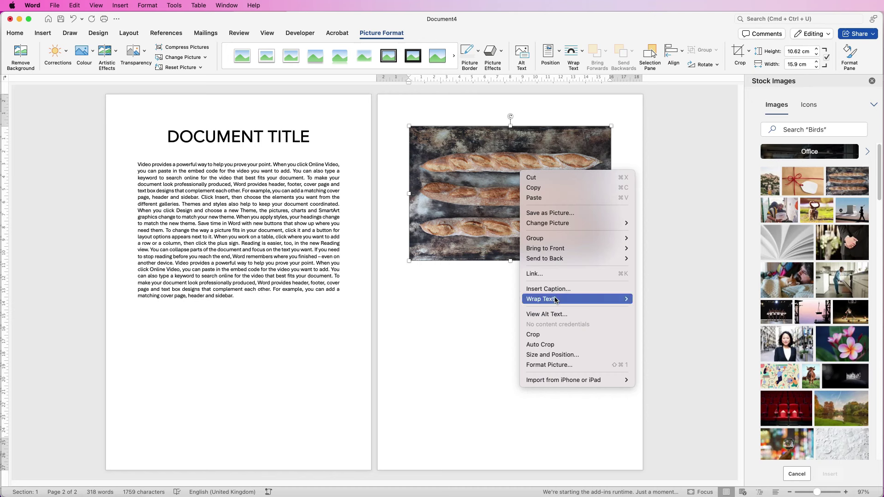
mouse_move(555, 300)
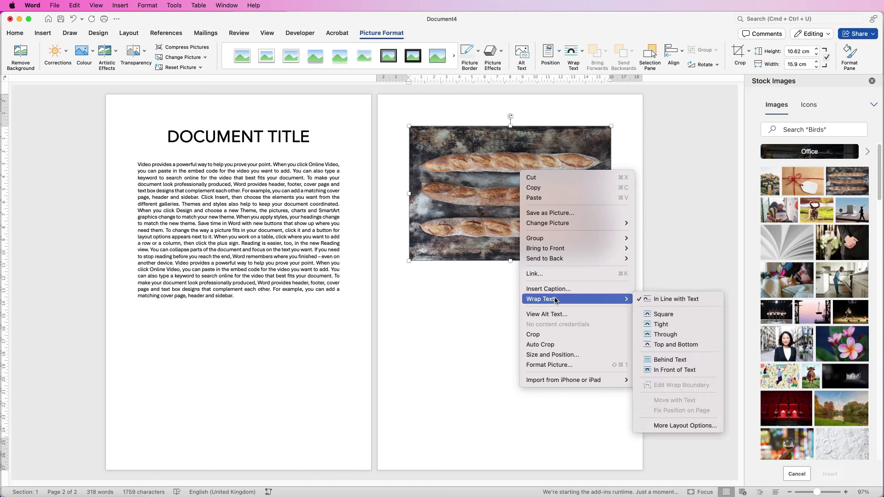
click(649, 316)
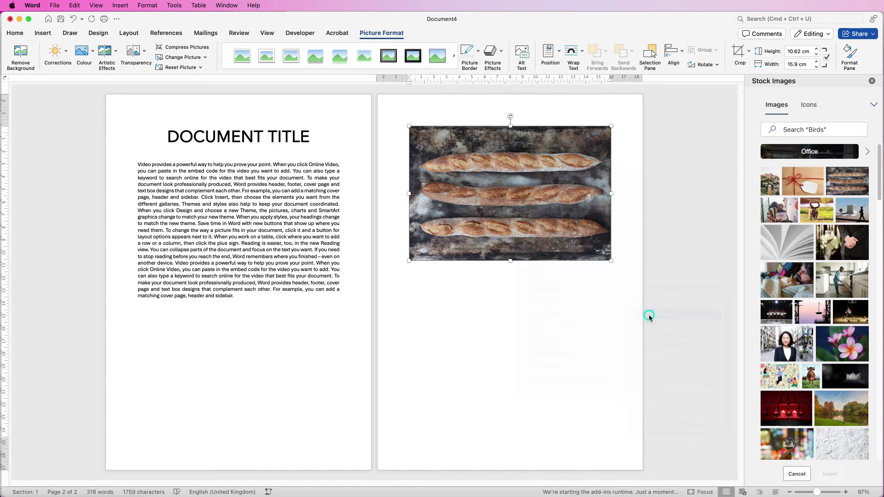
- Shrink the picture to about 6.07 cm high by 9.09 cm wide and place it in the middle of the body text
drag(605, 255, 520, 198)
drag(359, 169, 372, 260)
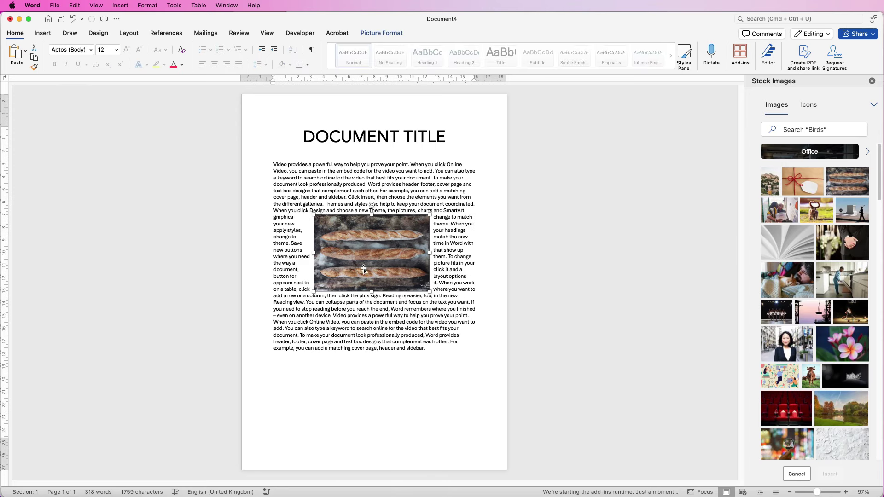
- Switch the picture's text wrapping to Tight
click(381, 33)
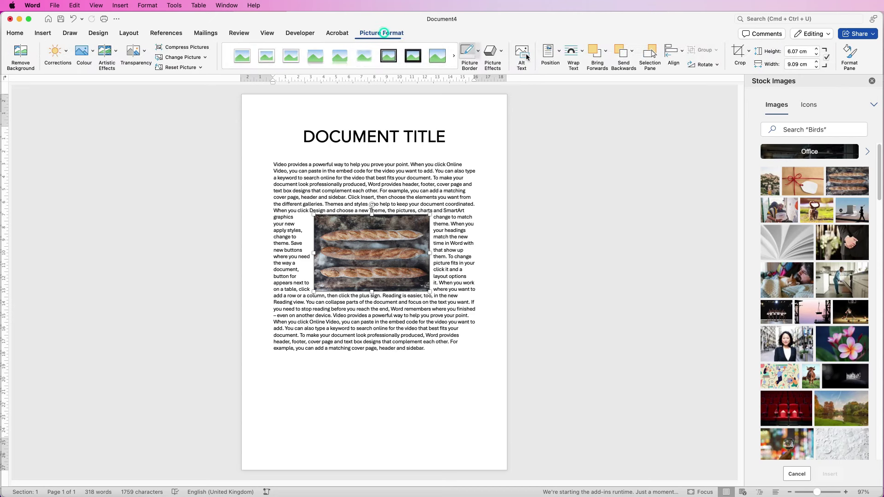
click(582, 54)
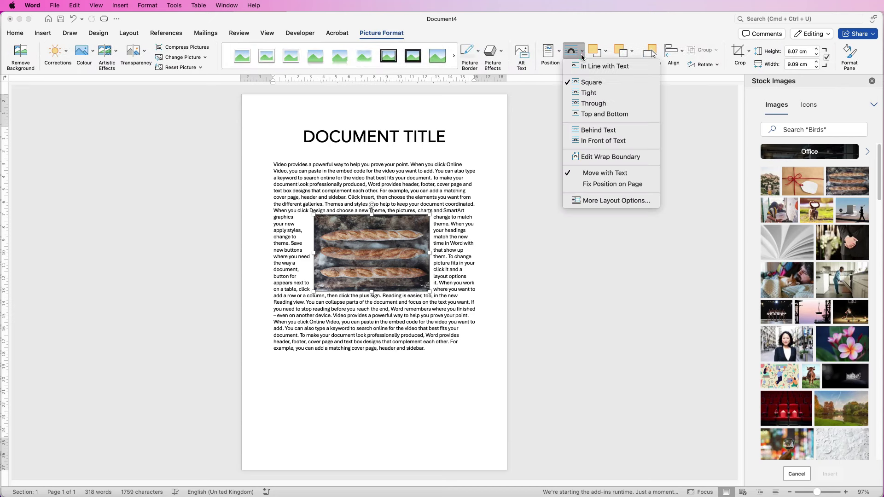
click(577, 94)
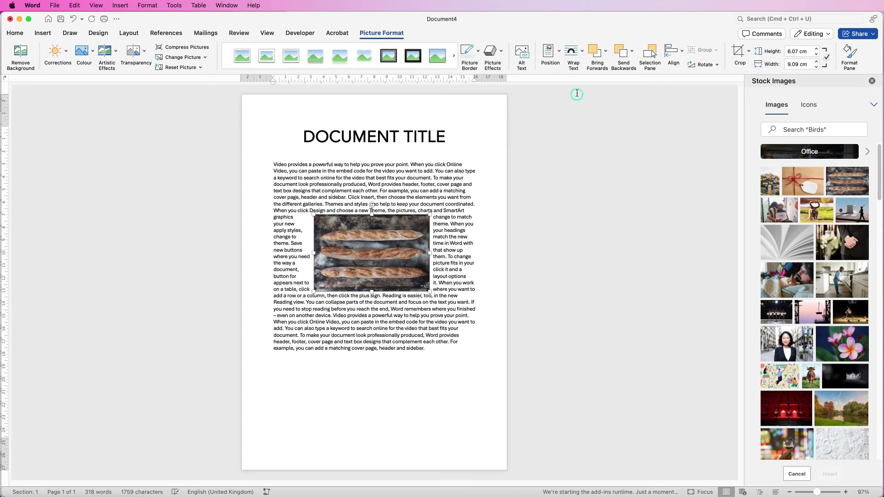
- Apply Top and Bottom text wrapping to the picture and move it slightly up the page
click(581, 54)
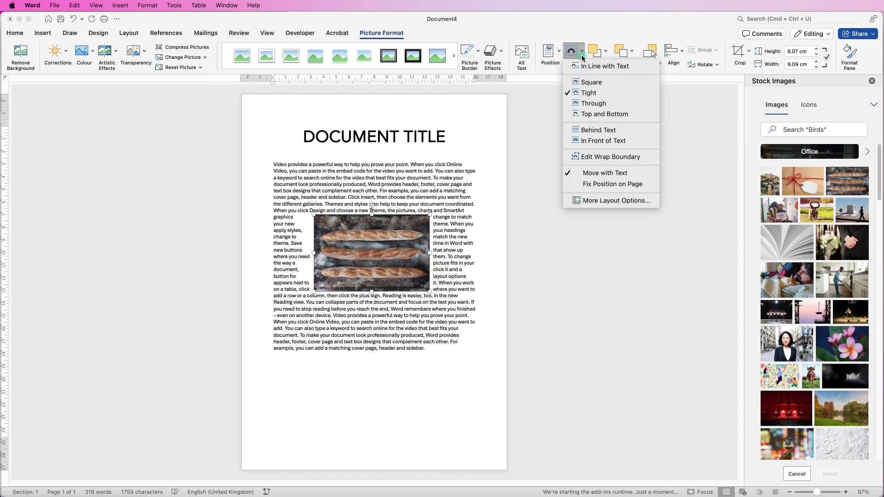
click(584, 115)
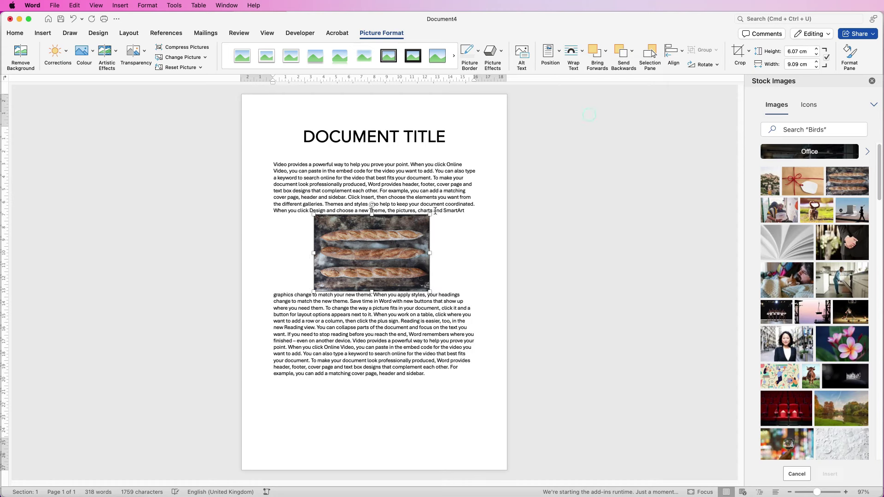
mouse_move(378, 252)
mouse_down()
mouse_move(378, 283)
mouse_move(378, 236)
mouse_up()
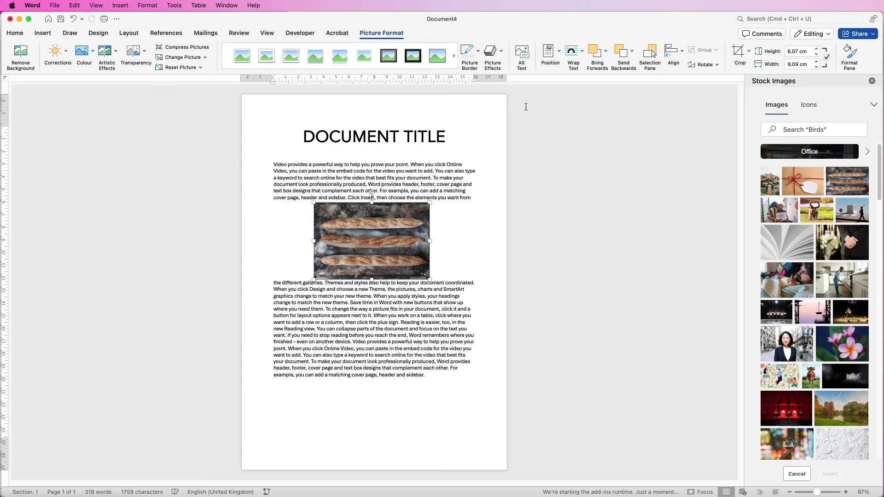
- Place the picture Behind Text and switch it to In Front of Text, nudging it slightly down
click(582, 54)
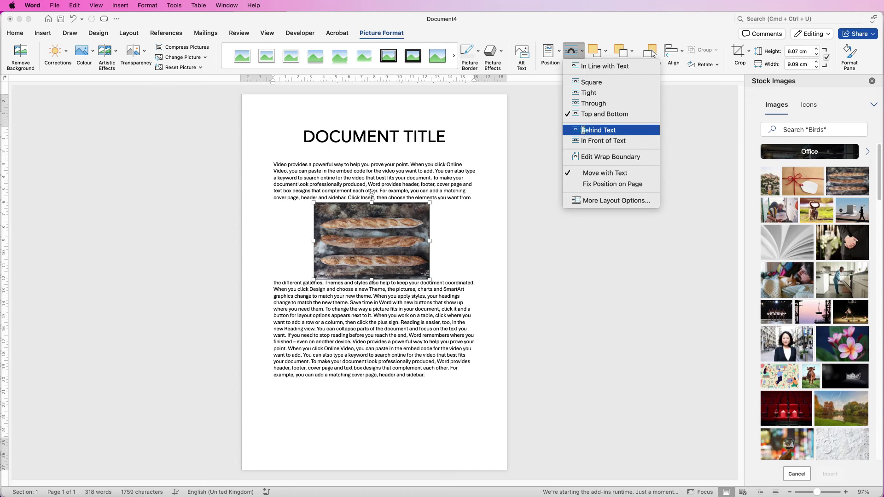
click(583, 131)
click(582, 56)
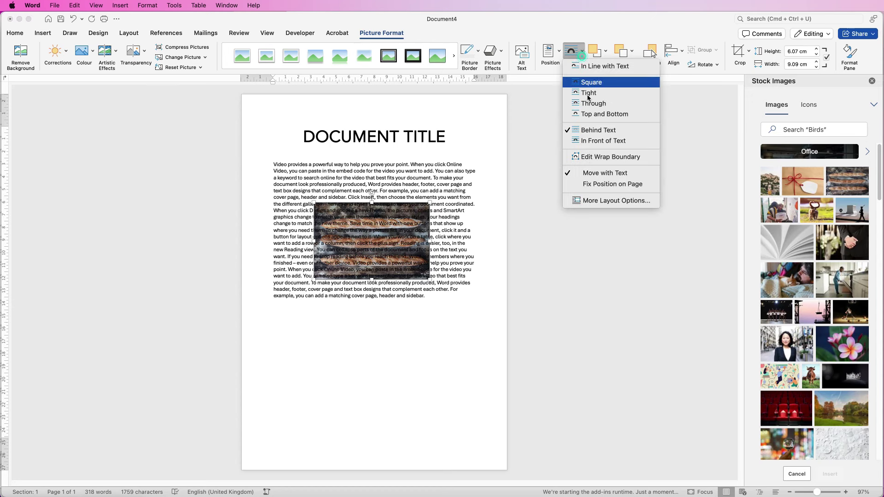
click(583, 141)
mouse_move(375, 248)
mouse_down()
mouse_move(375, 204)
mouse_move(375, 252)
mouse_up()
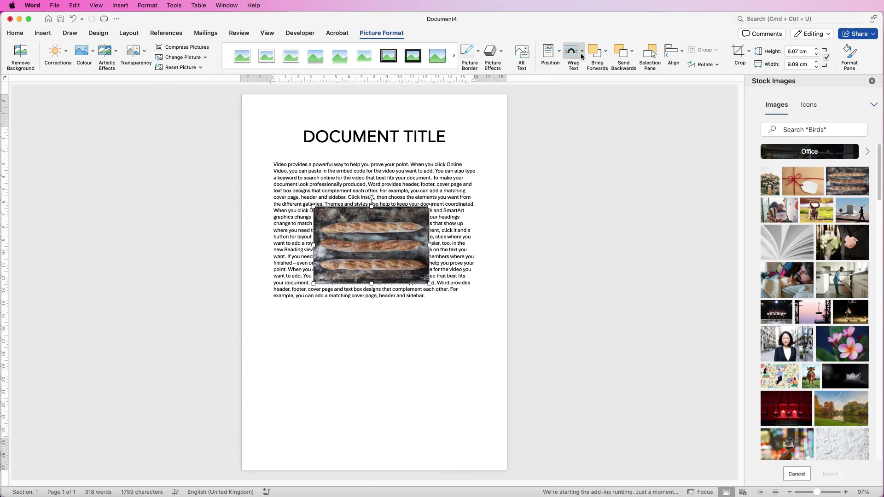
- Set the picture's text wrapping back to Tight and move the picture against the left margin of the body text
click(581, 55)
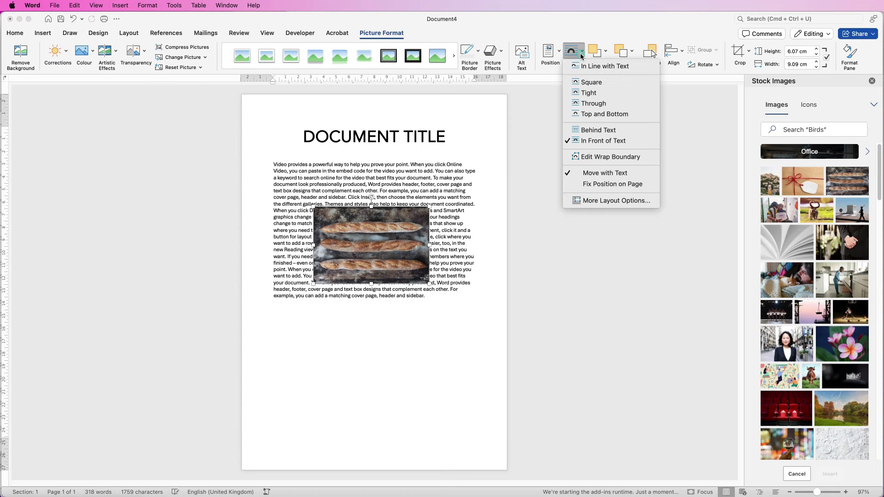
click(587, 94)
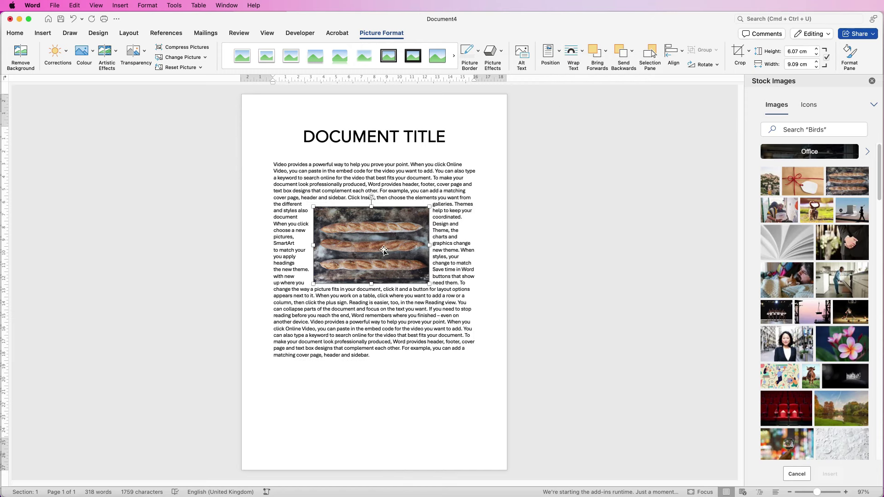
drag(379, 249, 343, 233)
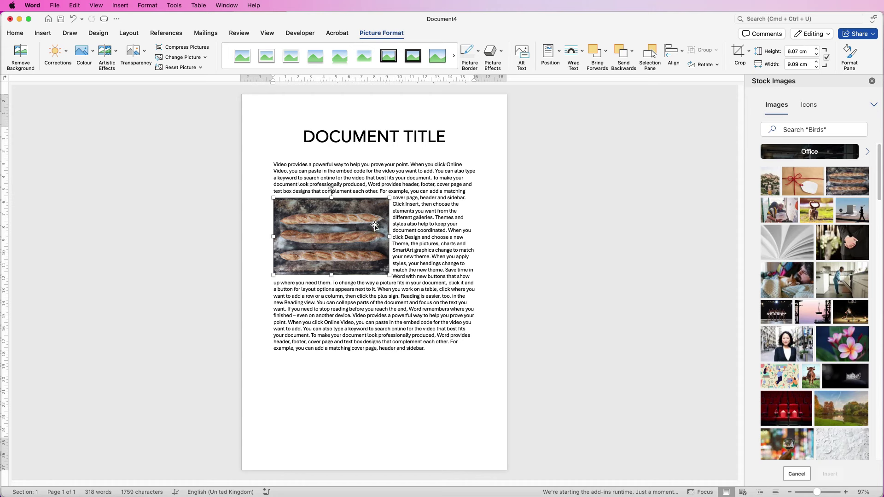
- Restrict the picture's tight wrapping to Left only in the advanced layout options
click(582, 52)
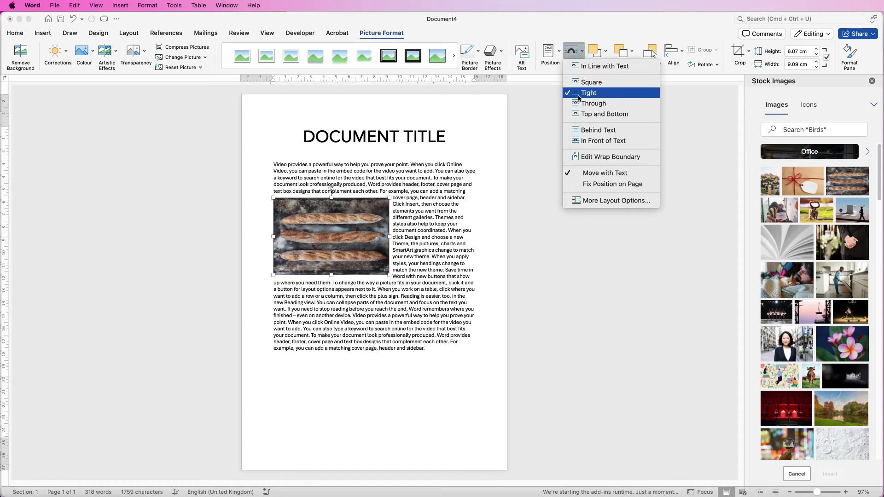
click(587, 201)
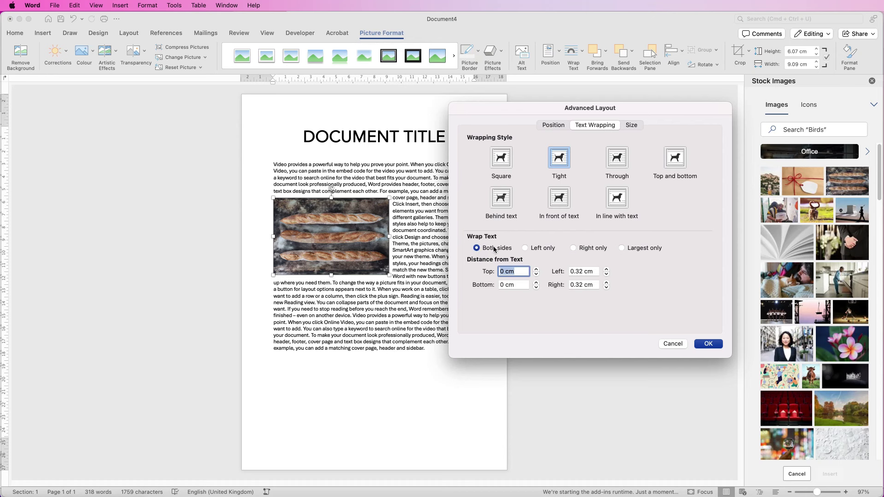
click(525, 248)
click(708, 344)
- Move the picture from the left margin to the centre of the body text
drag(345, 234, 440, 225)
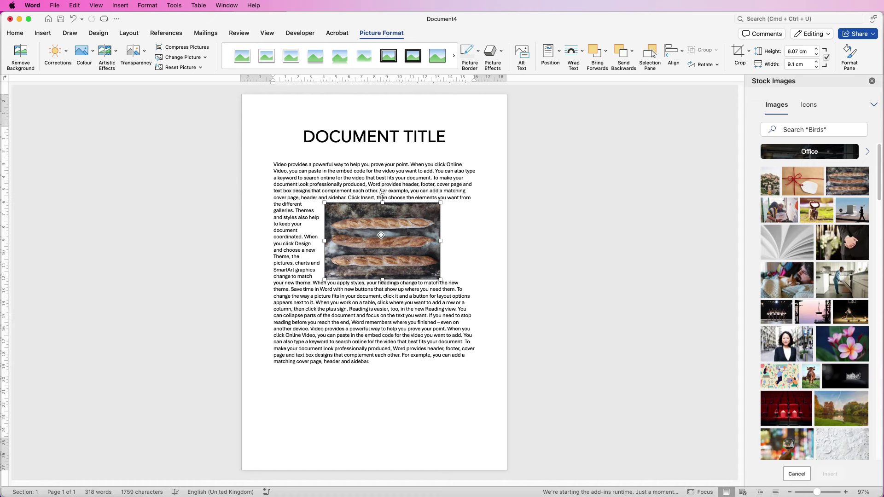
drag(382, 234, 374, 235)
- Wrap text on both sides of the picture, with distances from text of 0.5 cm top and bottom and 0.9 cm left and right
click(581, 54)
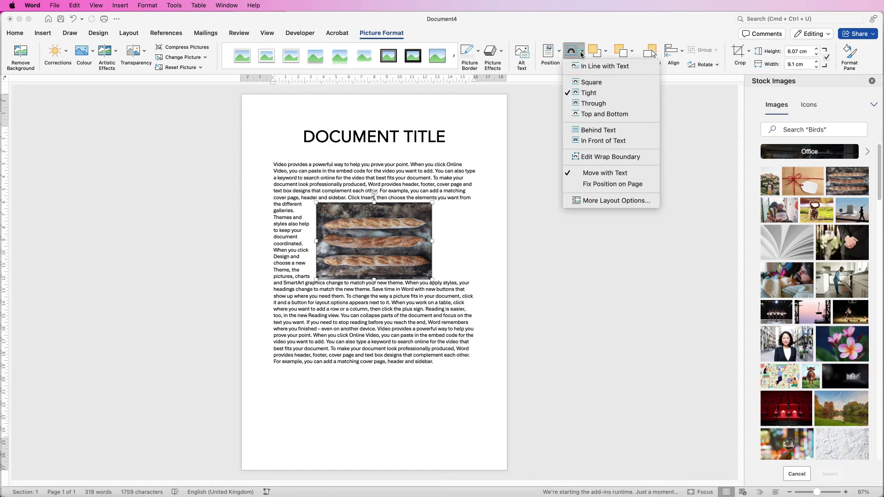
click(592, 201)
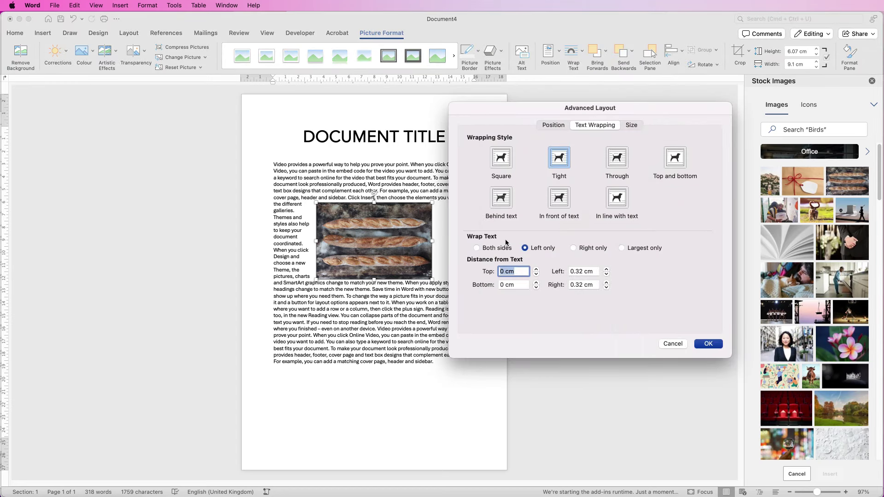
click(476, 248)
drag(517, 272, 500, 273)
key(Tab)
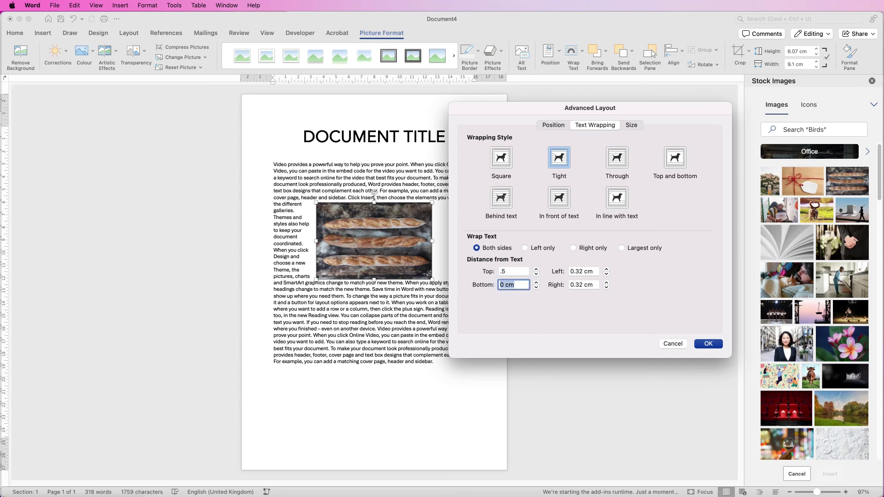
text(.5)
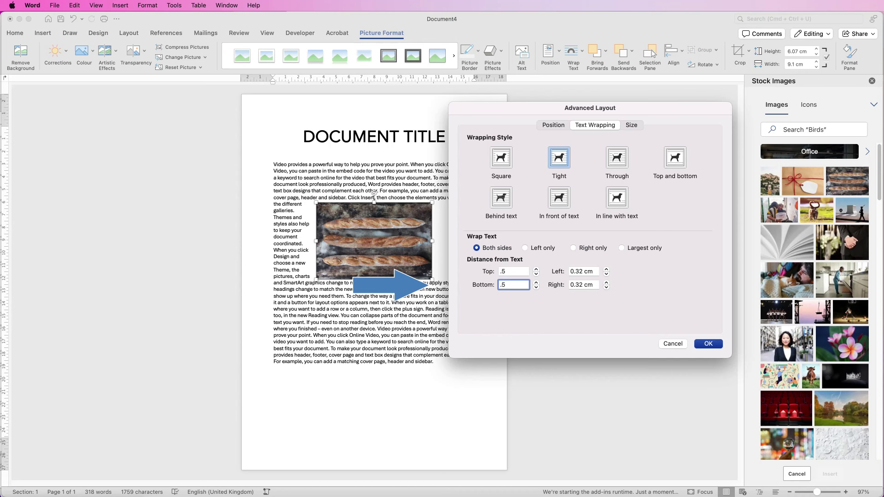
key(Tab)
text(.)
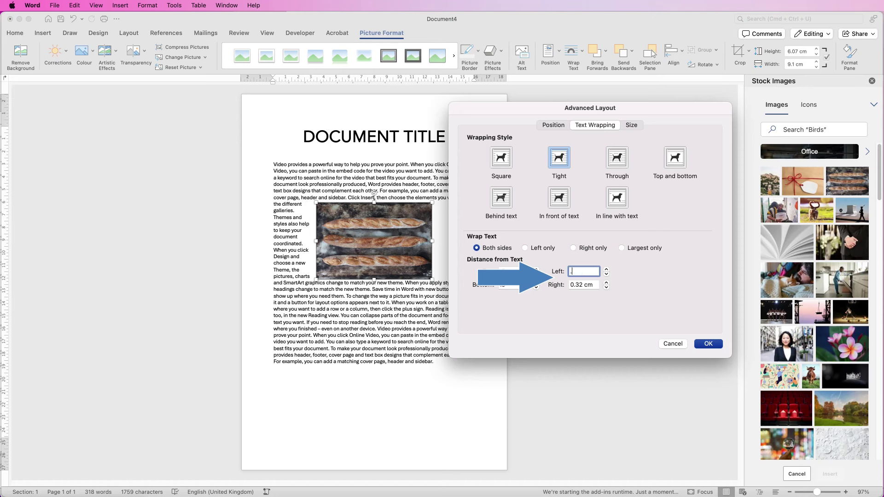
key(Tab)
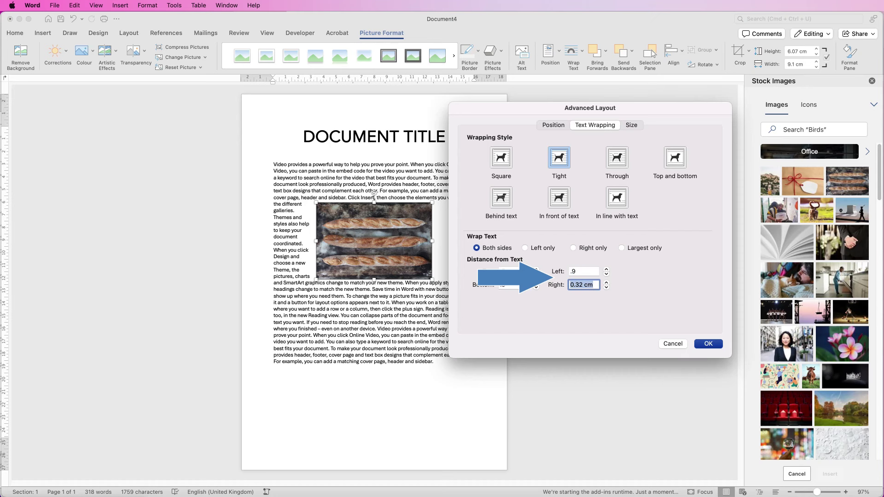
text(.9)
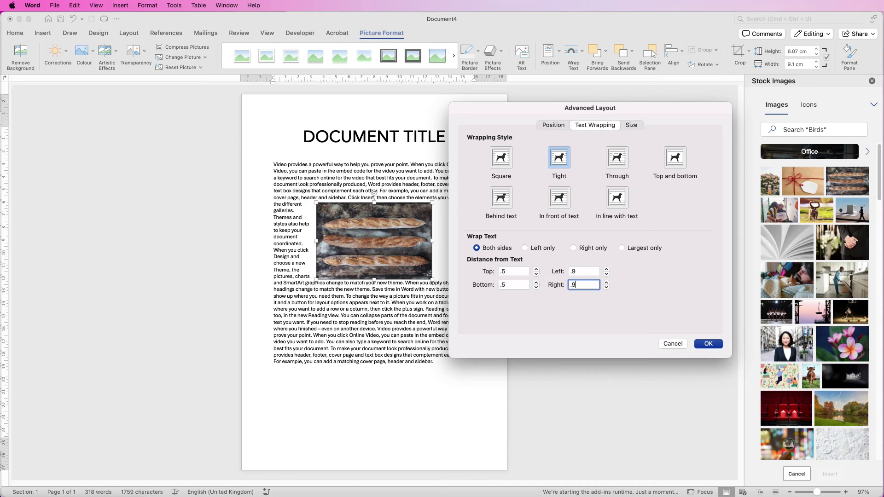
key(Return)
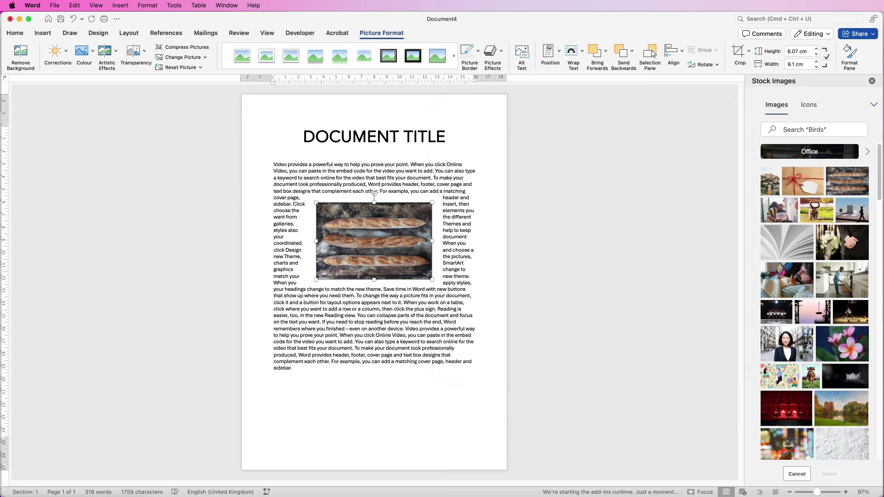
- Nudge the picture slightly to the right and justify the body text around it
mouse_move(385, 255)
mouse_down()
mouse_move(399, 245)
mouse_move(387, 256)
mouse_up()
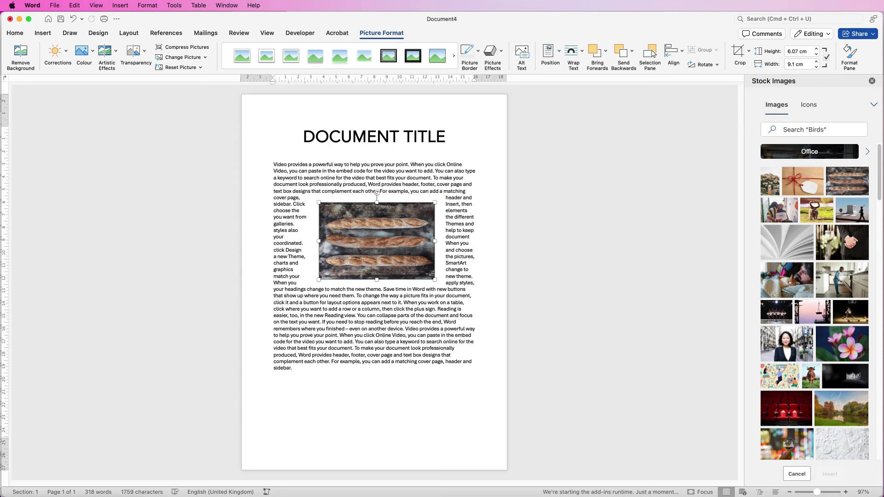
key(Escape)
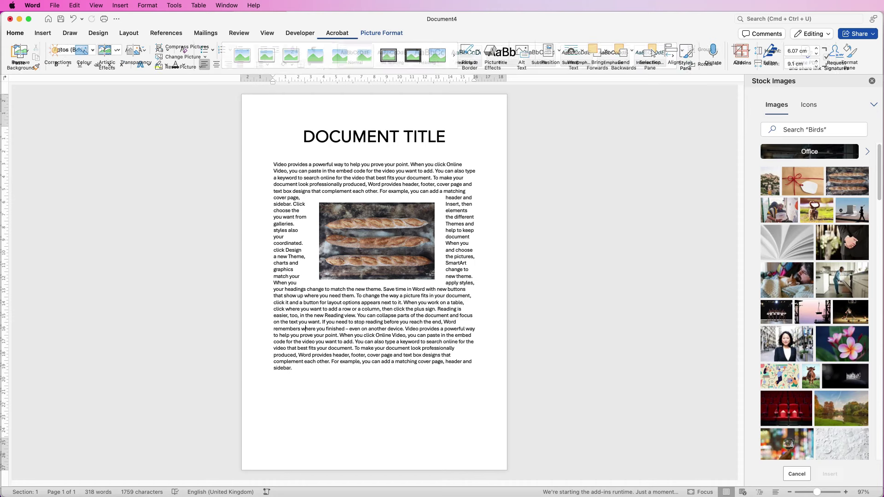
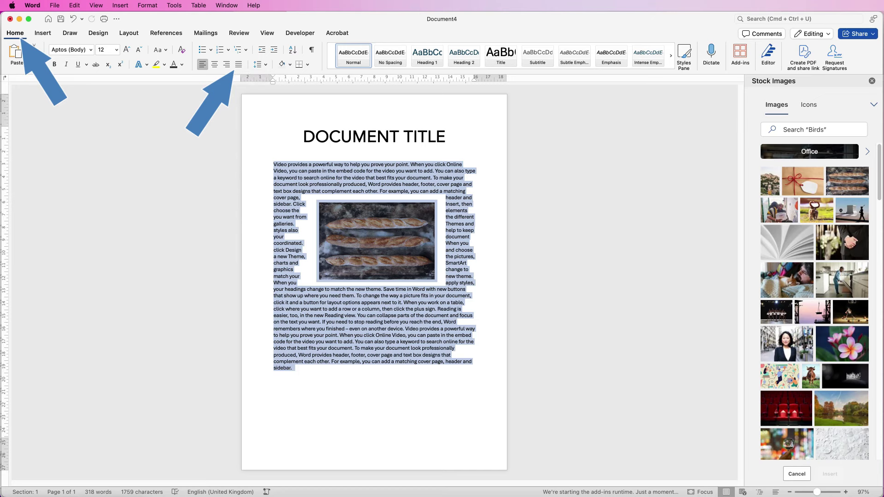
click(238, 65)
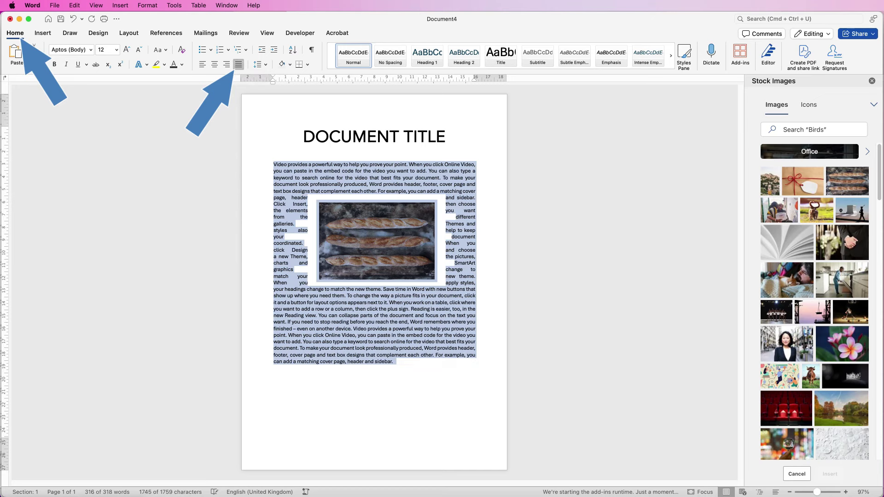
click(376, 241)
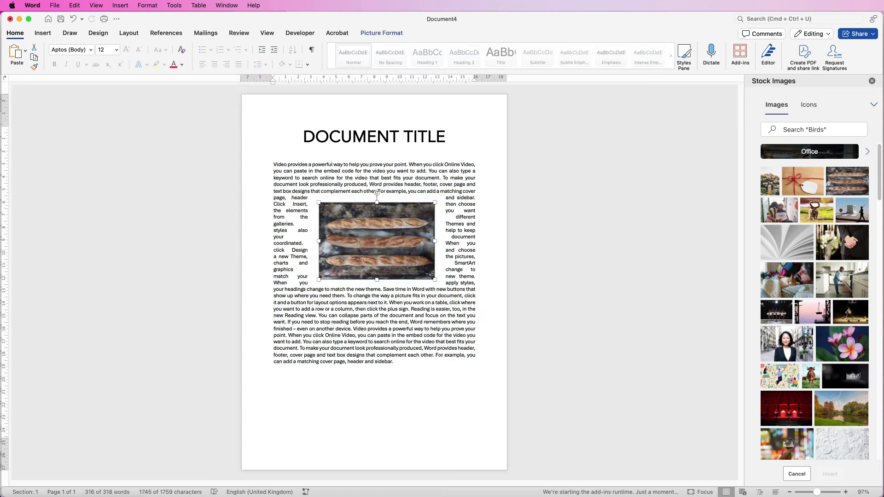
- Move the picture to the body text's right margin, a little higher on the page
drag(377, 241, 416, 228)
click(273, 374)
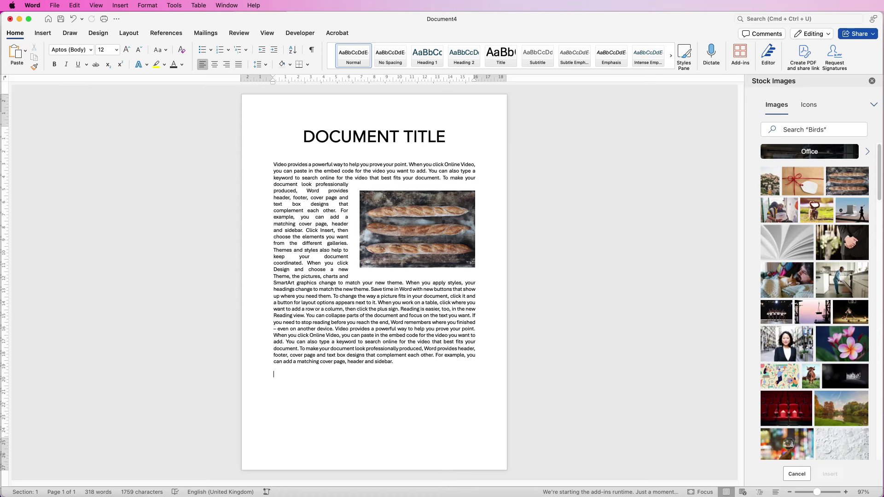
- Edit the picture's wrap boundary by pulling its lower and upper-left corner points outward into the body text
click(417, 229)
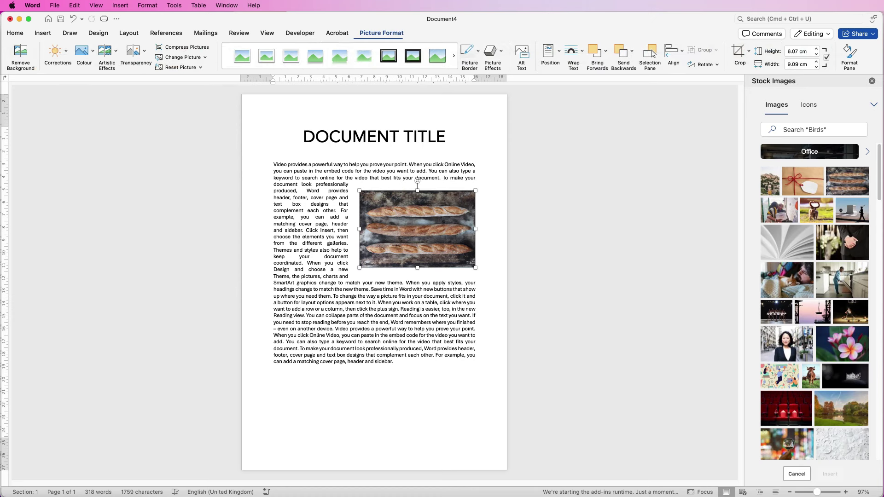
click(573, 52)
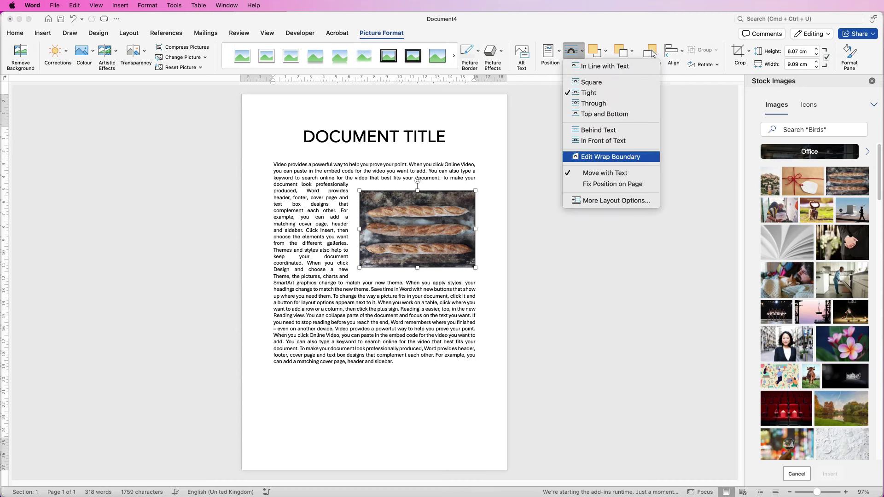
key(Return)
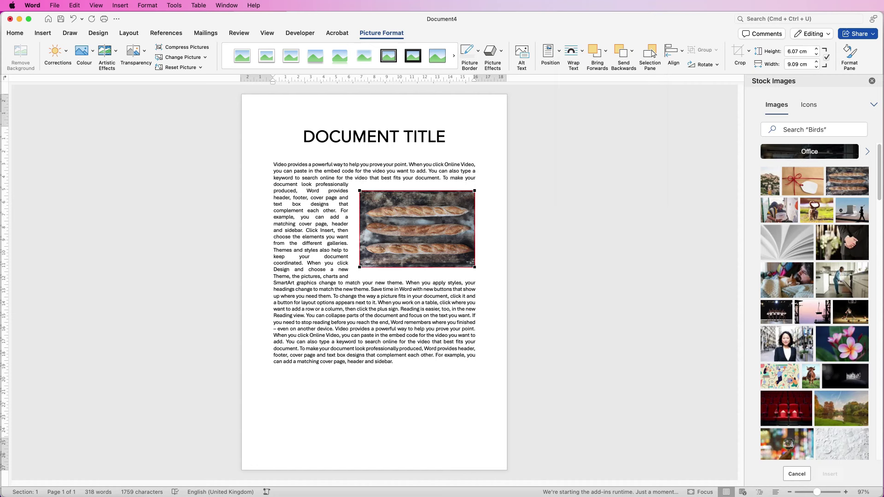
drag(359, 267, 322, 303)
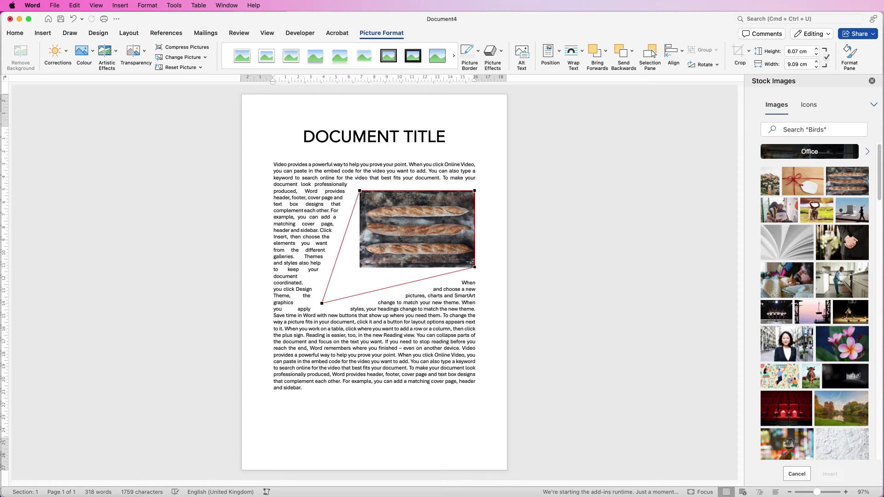
drag(474, 267, 473, 287)
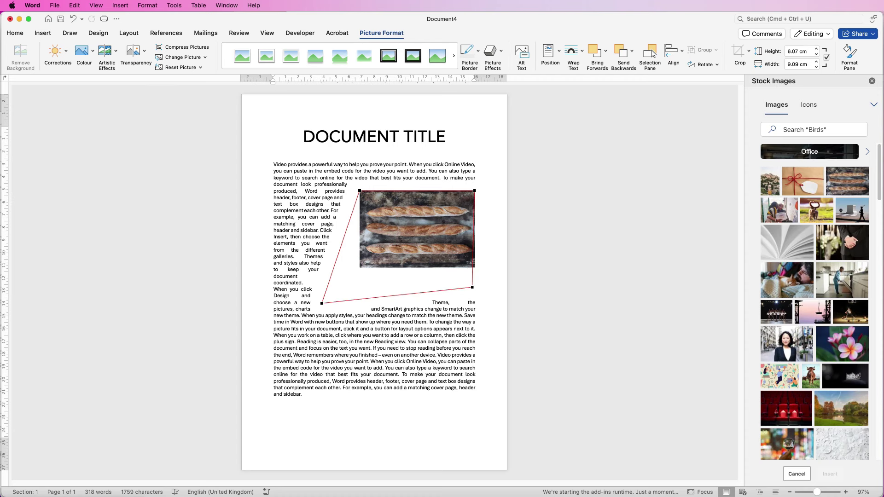
drag(359, 190, 284, 202)
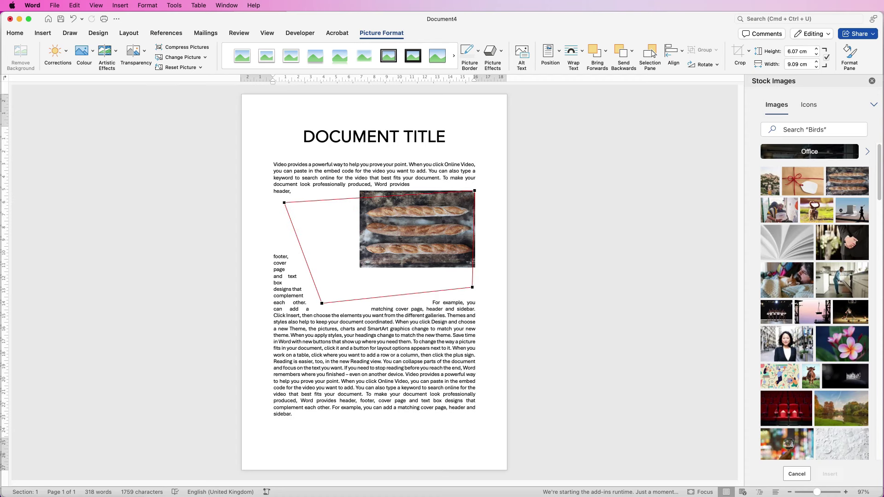
mouse_move(453, 229)
mouse_down()
mouse_move(453, 257)
mouse_move(453, 241)
mouse_up()
drag(283, 215, 322, 203)
drag(320, 315, 322, 360)
drag(186, 203, 223, 202)
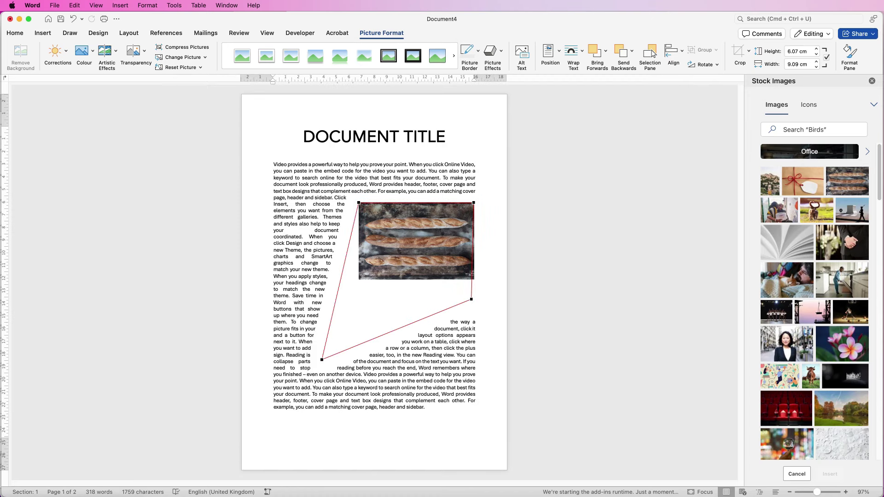
- Move the picture up slightly and insert blank lines above the body text, keeping the picture set to Move with Text
mouse_move(429, 245)
mouse_down()
mouse_move(416, 244)
mouse_move(431, 236)
mouse_up()
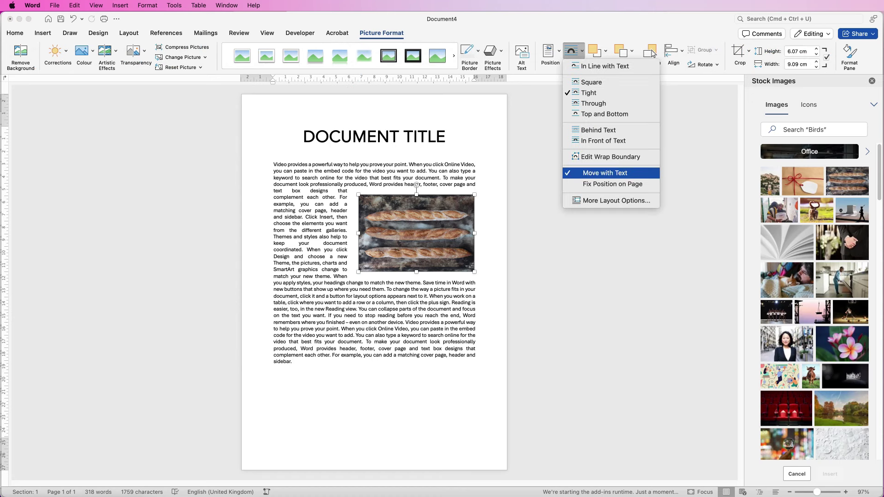
key(Up)
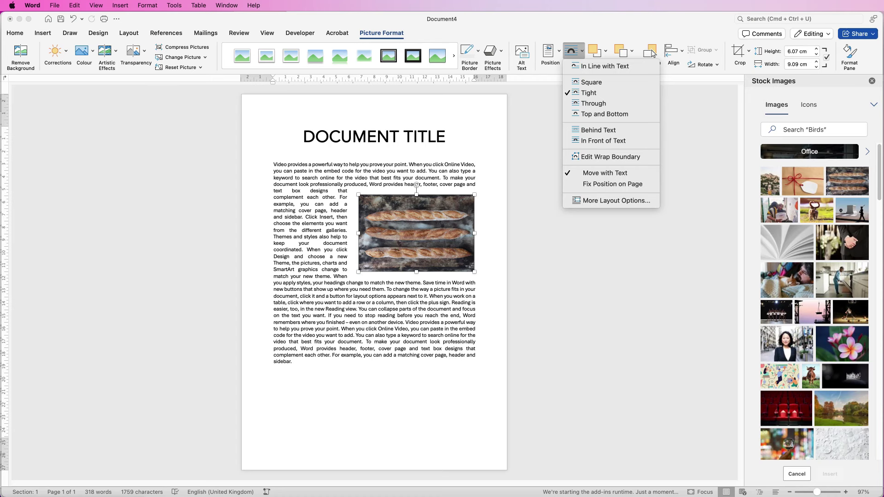
key(Escape)
click(275, 151)
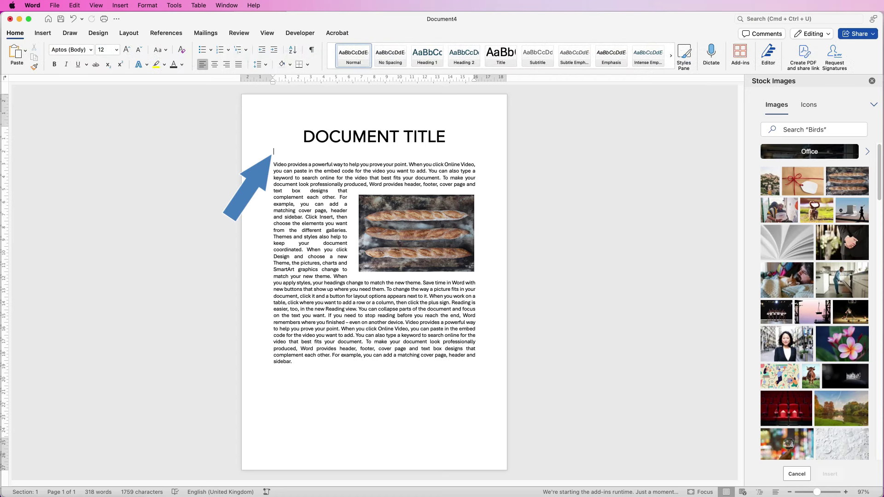
key(Return)
key(Return)
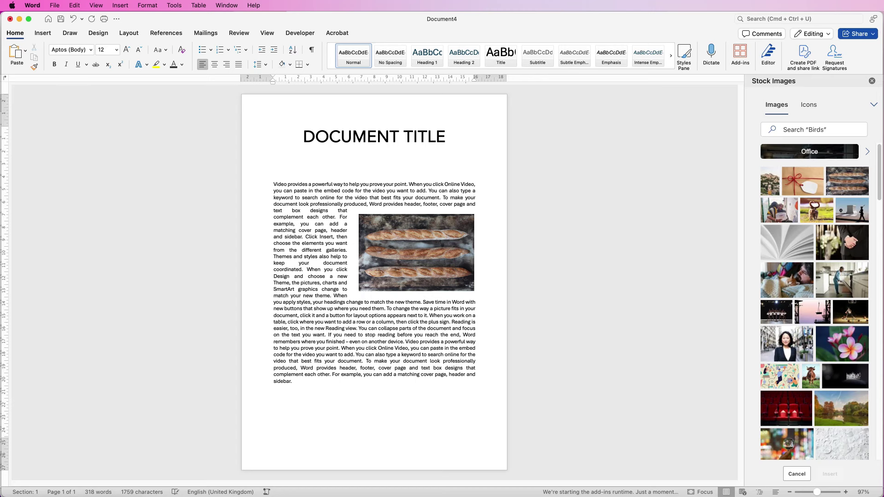
- Set the picture to Fix Position on Page
click(416, 252)
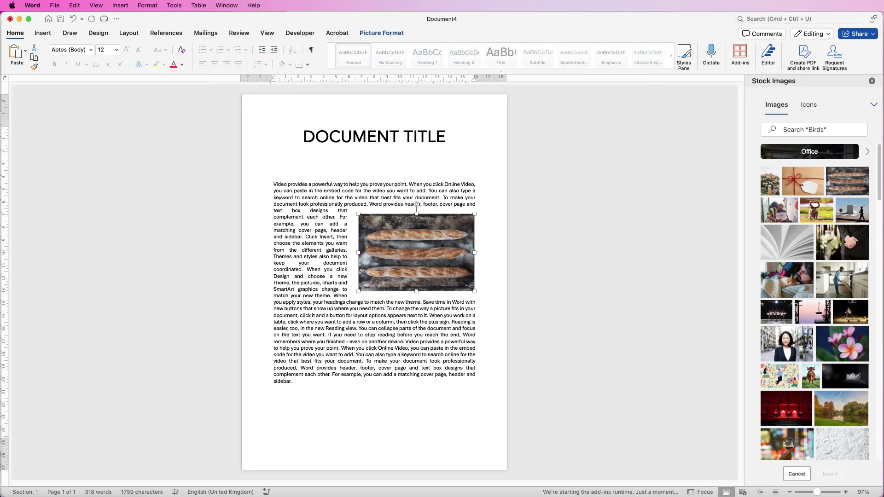
click(573, 51)
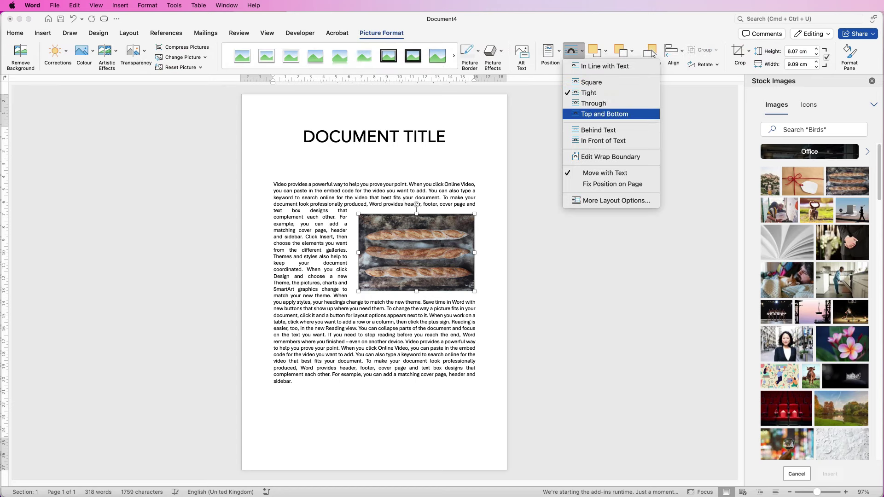
key(Return)
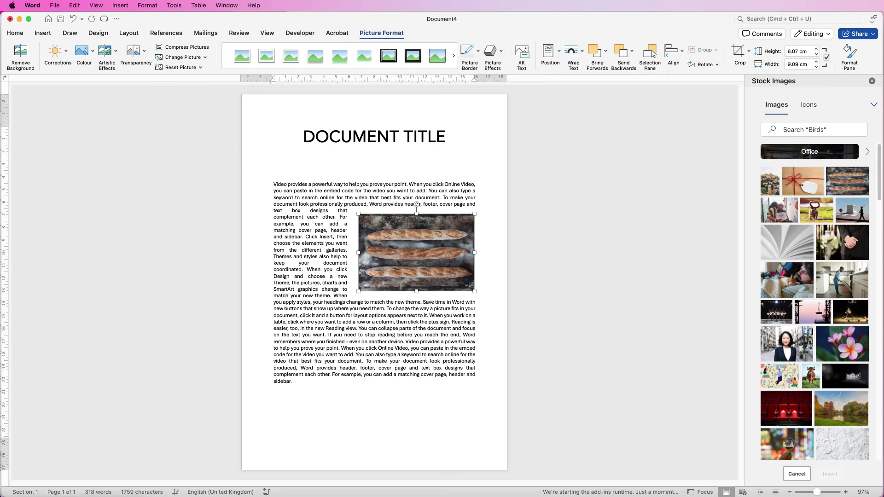
- Insert several more blank lines above the body text and delete all the blank lines below the document title
click(273, 157)
key(Return)
key(Return)
key(Return)
key(Return)
key(Return)
key(Return)
key(Return)
key(BackSpace)
key(BackSpace)
key(BackSpace)
key(BackSpace)
key(BackSpace)
key(BackSpace)
key(BackSpace)
key(BackSpace)
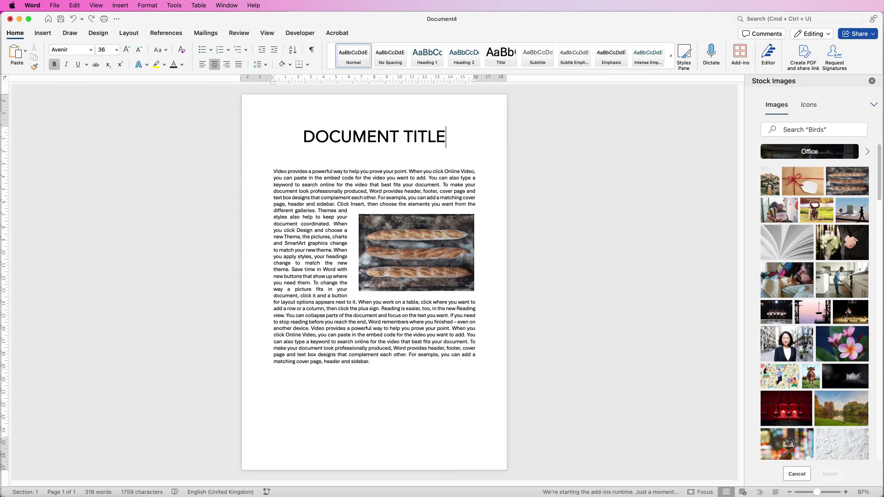
- Change the picture's text wrapping to Behind Text
click(416, 252)
click(573, 50)
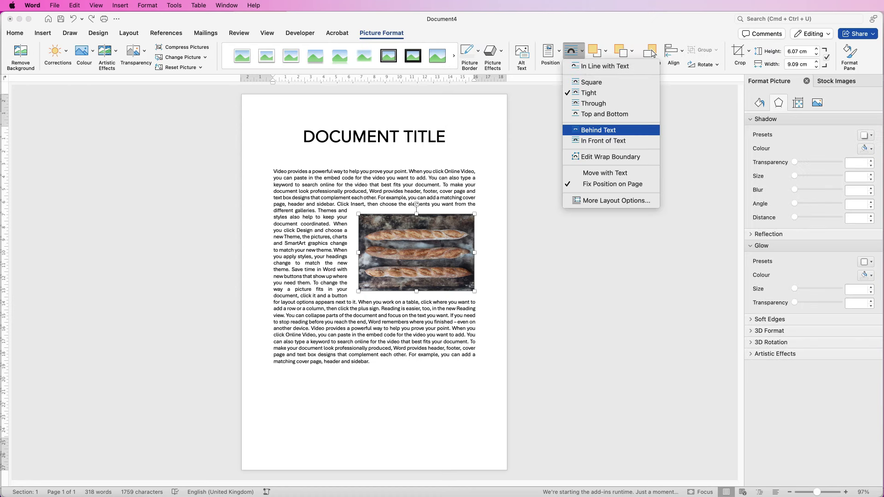
click(598, 130)
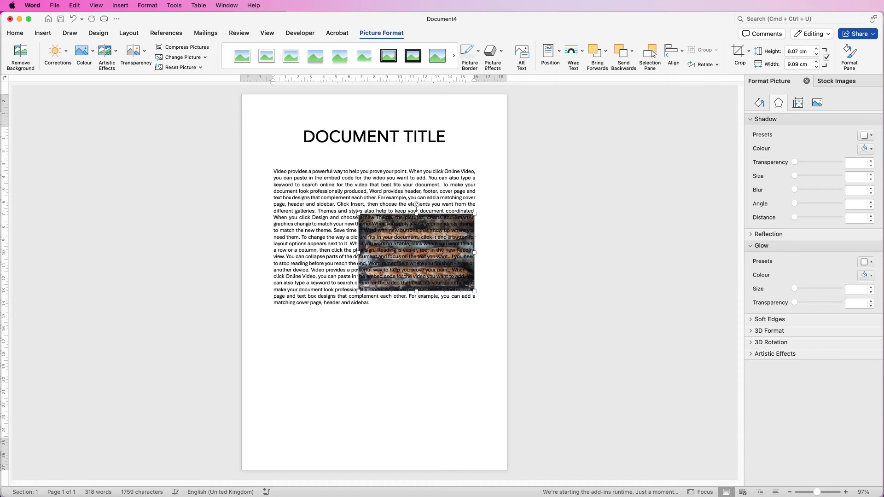
- Enlarge the picture to about 26.49 cm wide and 29.85 cm high so that it fills the whole page
drag(358, 214, 242, 114)
drag(474, 291, 550, 323)
drag(481, 143, 471, 125)
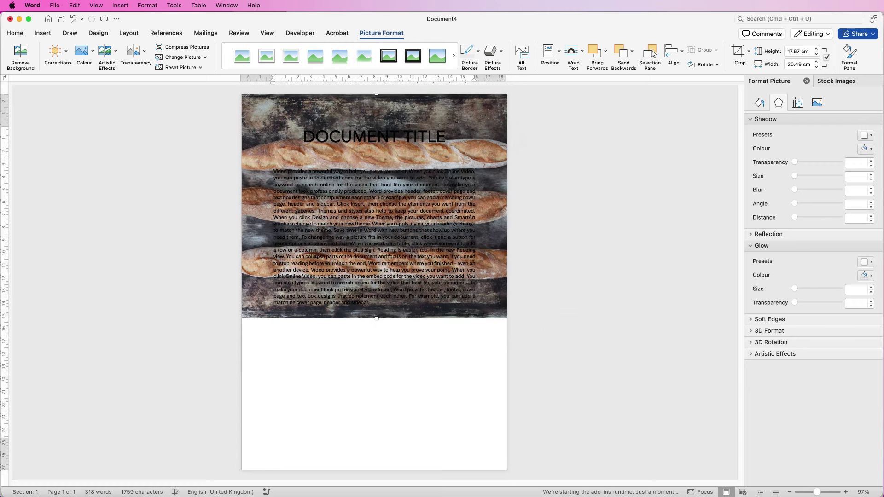
drag(377, 318, 376, 470)
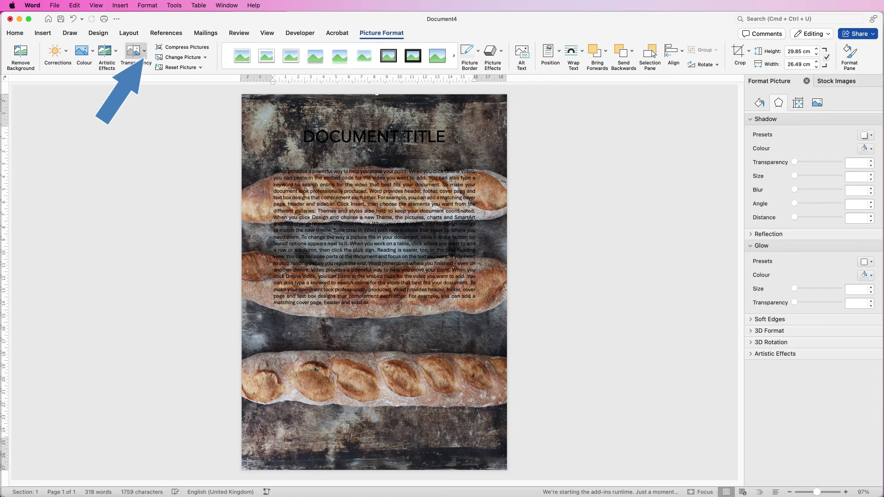
- Fade the background picture, trying the sixth transparency preset and settling on the fourth
click(135, 51)
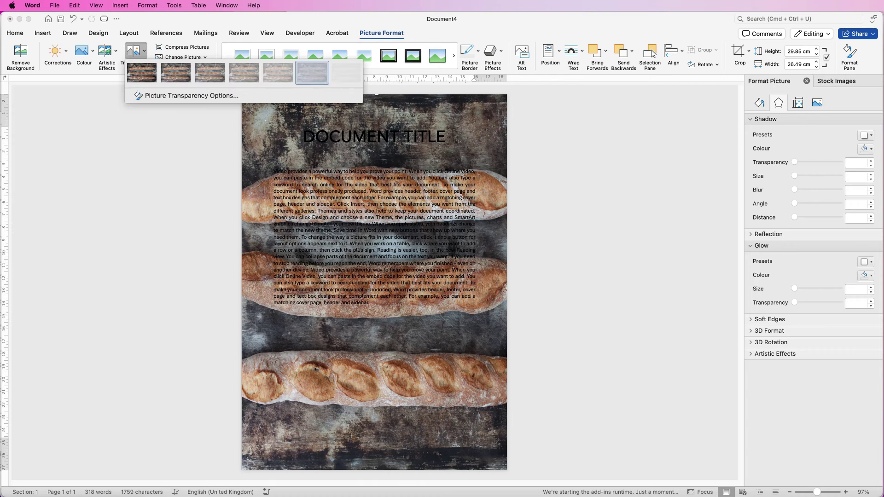
click(312, 72)
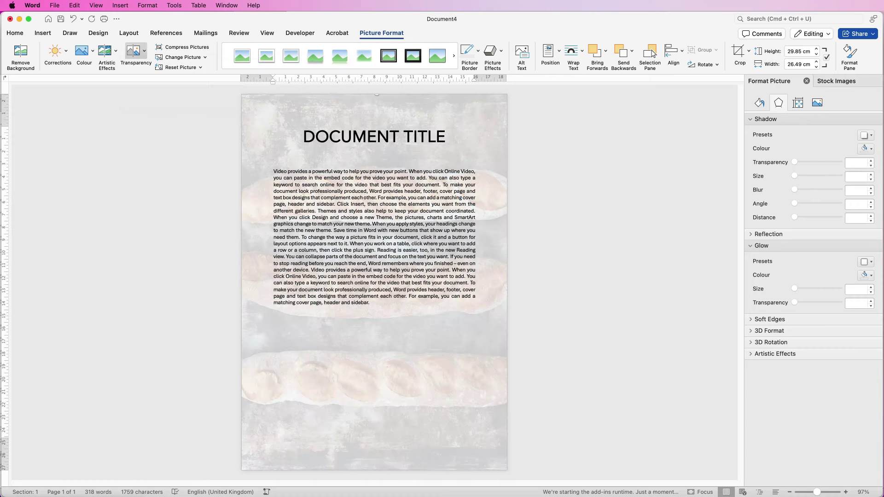
click(136, 52)
click(243, 72)
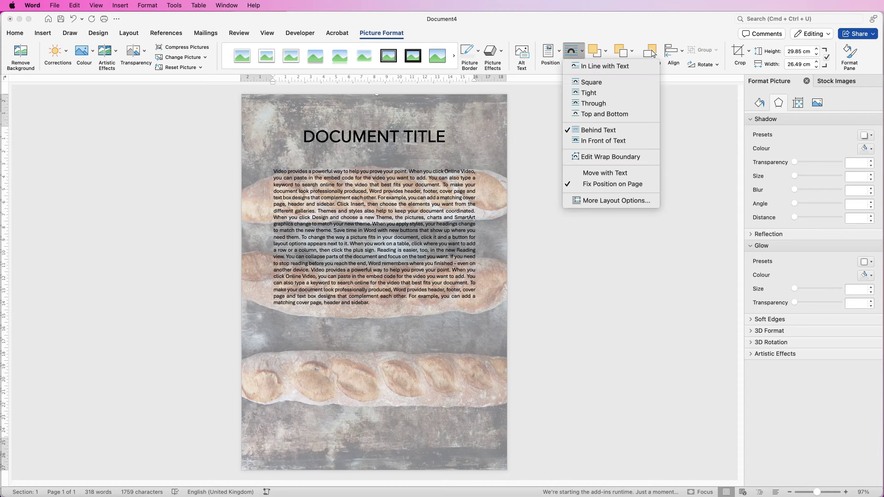
- Delete the background picture and draw a text box about 11.43 cm by 4.14 cm over the body text
key(Delete)
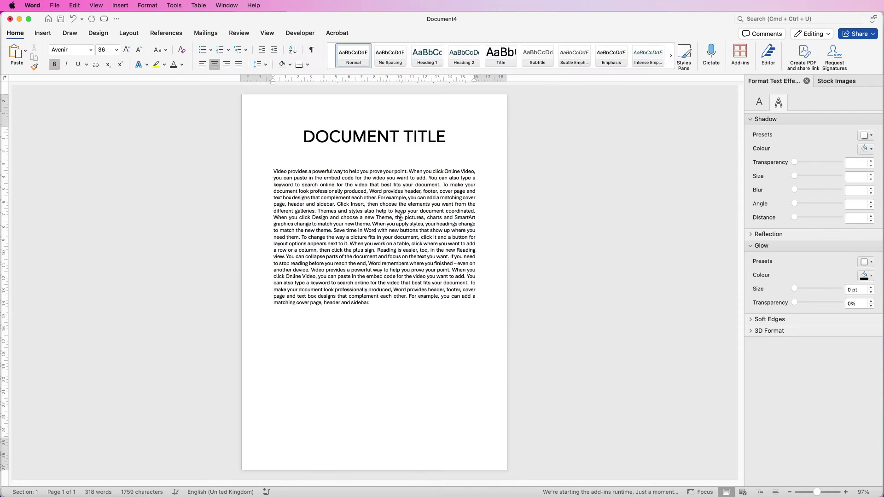
click(48, 33)
click(532, 55)
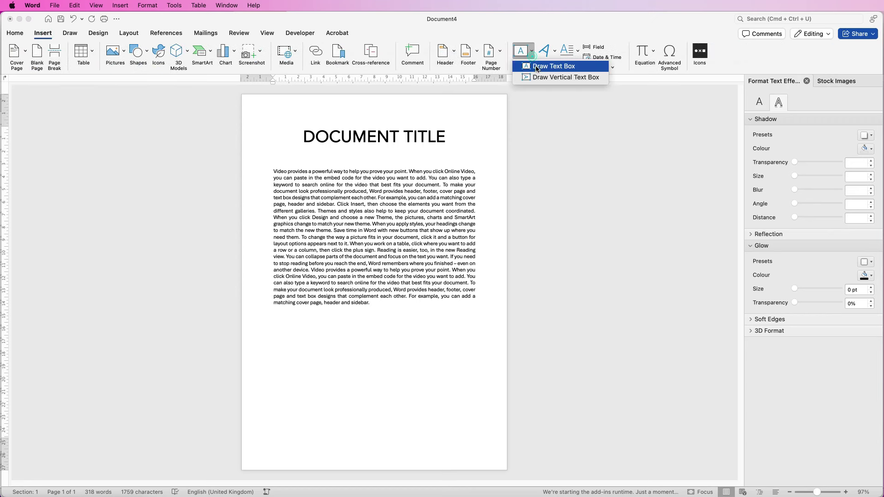
click(536, 67)
mouse_move(310, 212)
mouse_down()
mouse_move(323, 256)
mouse_move(454, 263)
mouse_up()
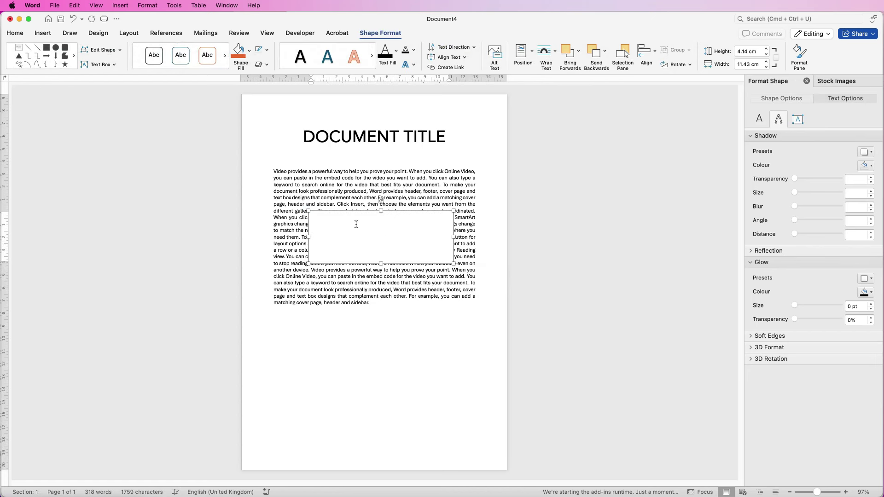
- Fill the text box with "Life is like riding a bicycle. To keep your balance, you must keep moving.", including the quotation marks
text("Life is like riding a bicycle. To keep your balance, you must keep moving.")
click(367, 276)
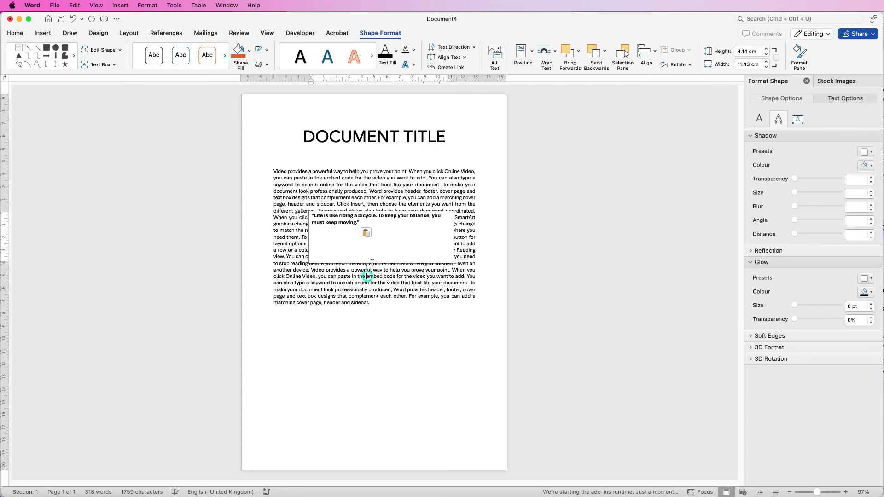
- Remove the text box's outline and shrink the box to about 10.57 cm by 1.58 cm around the quote
click(400, 231)
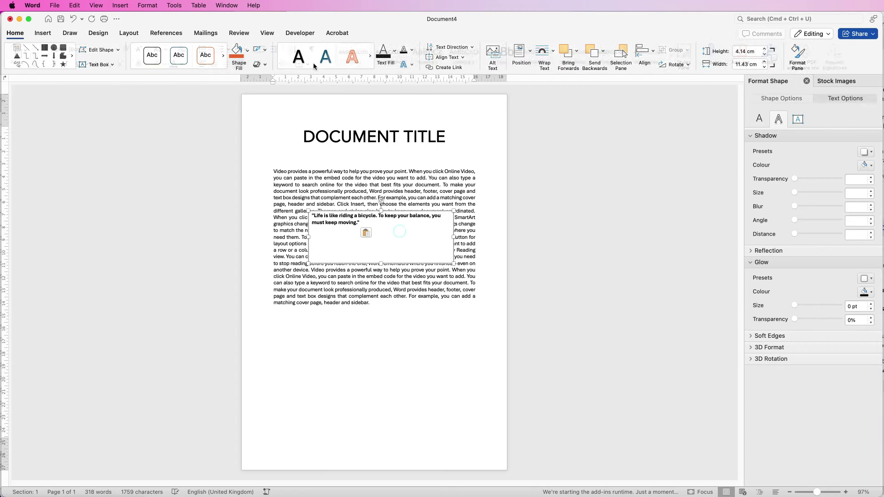
click(267, 50)
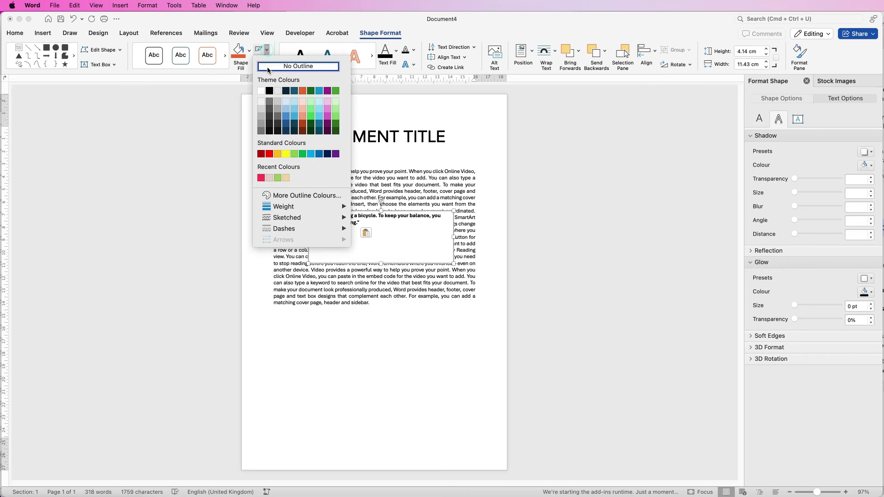
click(269, 68)
drag(454, 264, 442, 229)
- Centre the quote inside its text box and move the box down to the middle of the body text
click(14, 33)
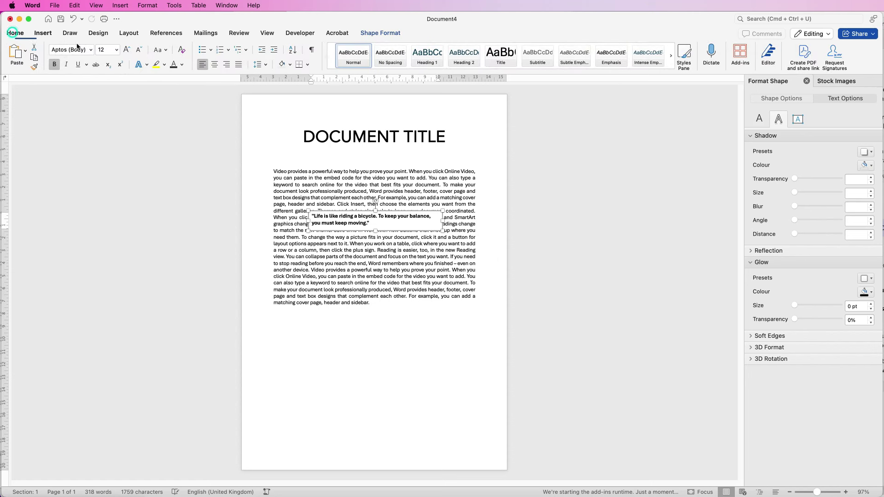
click(214, 64)
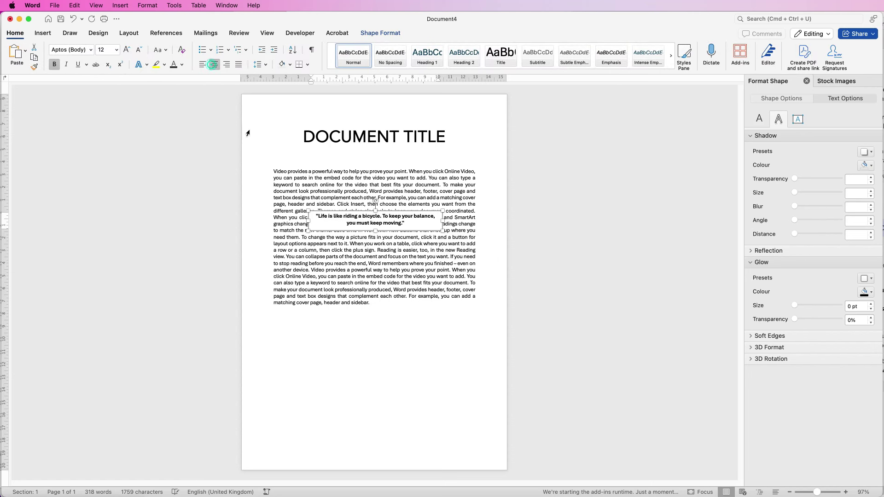
drag(386, 228, 382, 248)
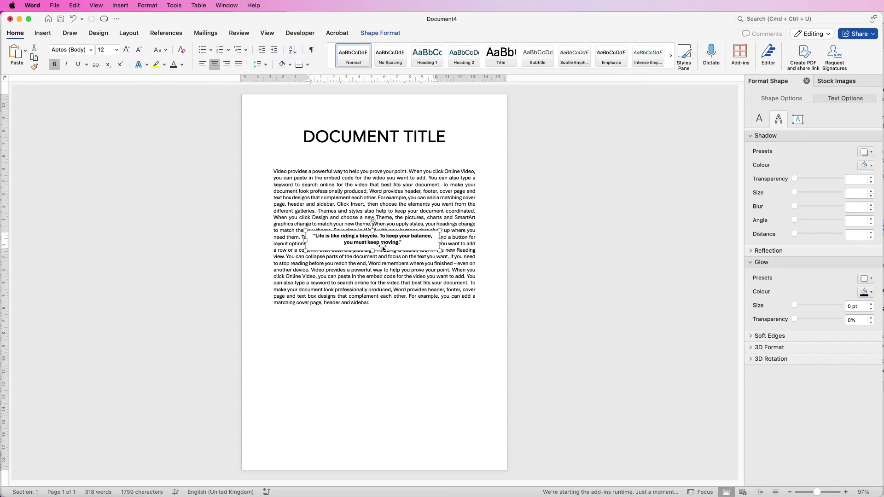
- Set the quote box's text wrapping to Top and Bottom and adjust its position between the body text lines
click(383, 33)
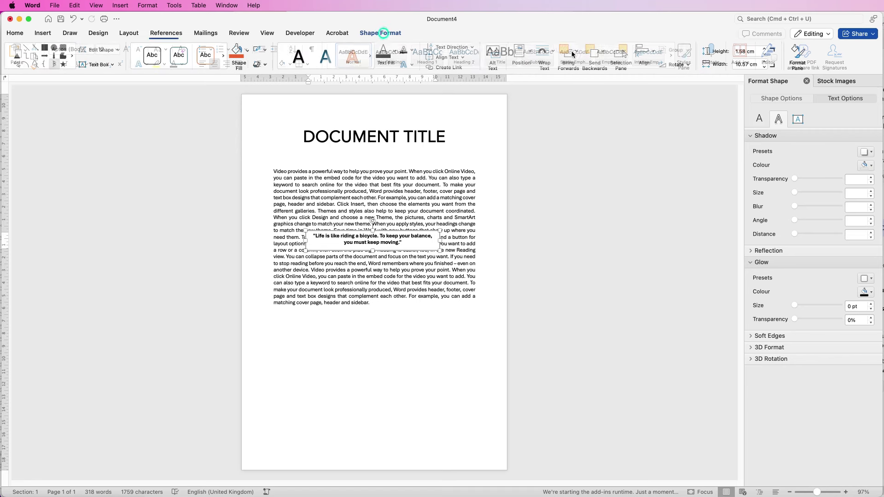
click(555, 54)
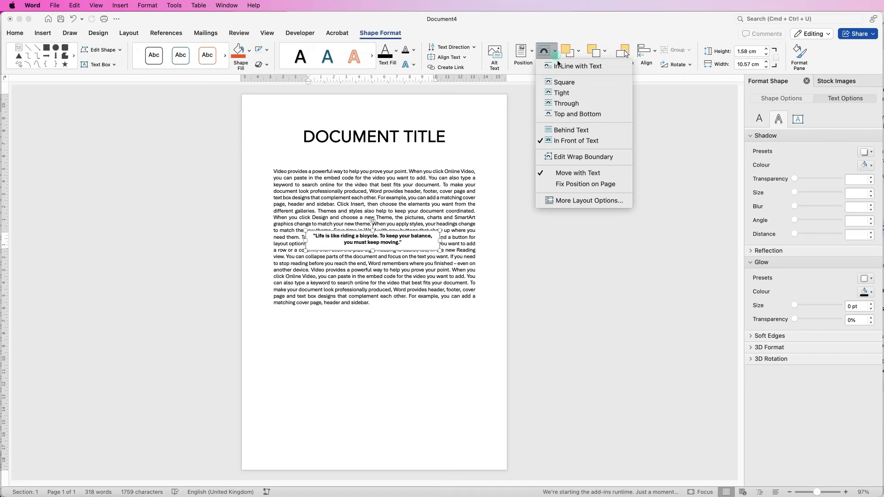
click(571, 114)
drag(366, 220, 368, 237)
click(427, 352)
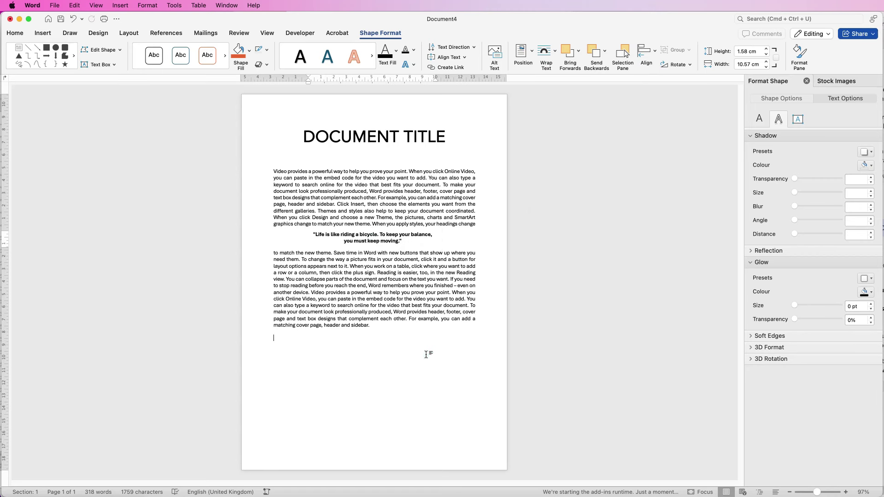
- Set the quote box's distance from the surrounding text to 1 cm at both the top and the bottom
click(390, 237)
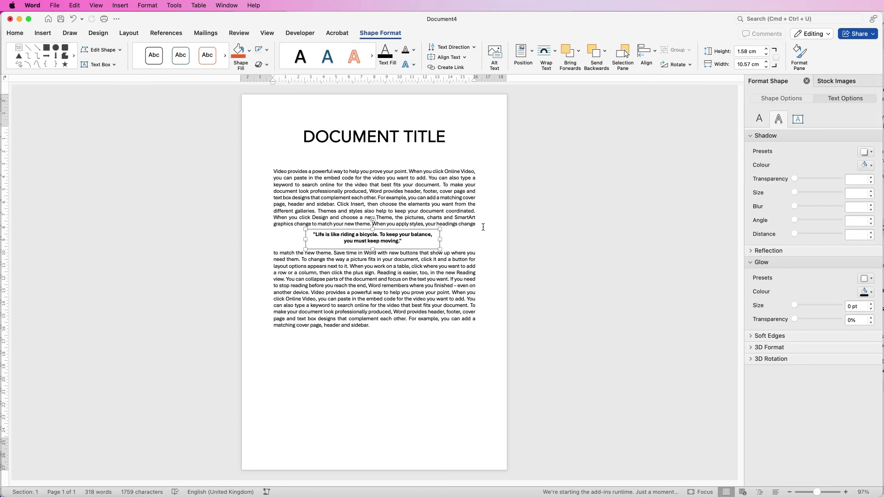
click(545, 53)
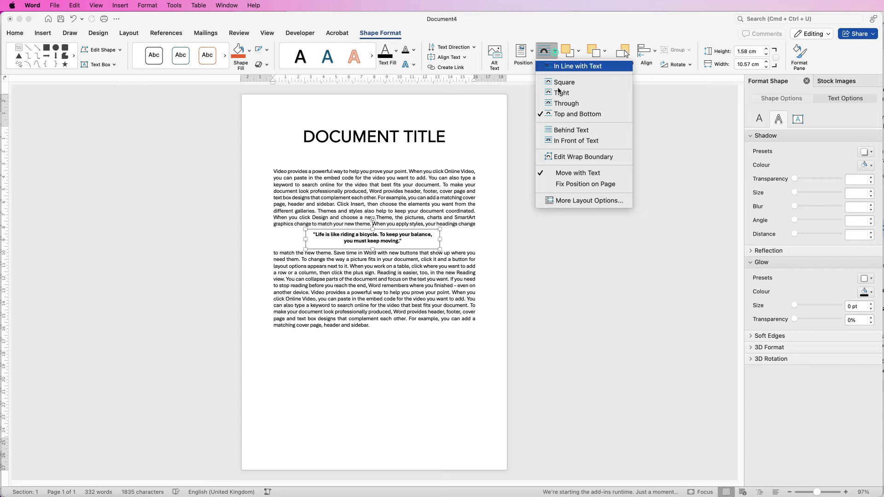
click(563, 202)
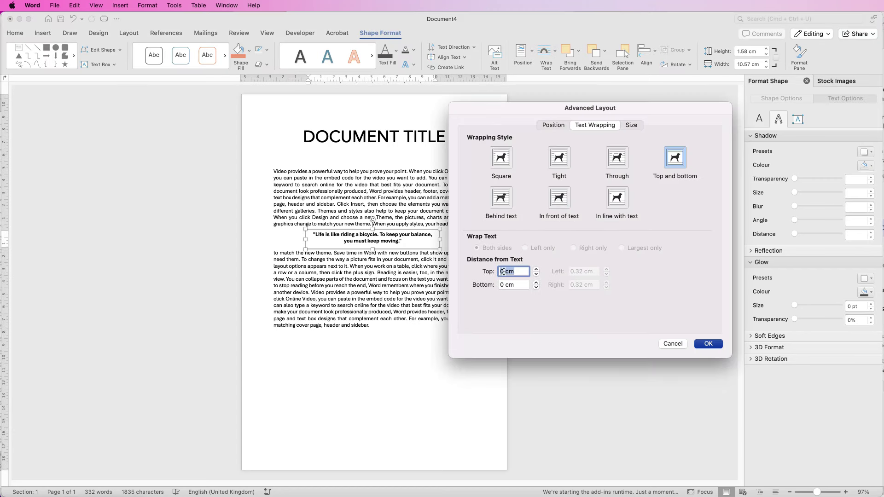
text(1)
key(Tab)
text(1)
key(Return)
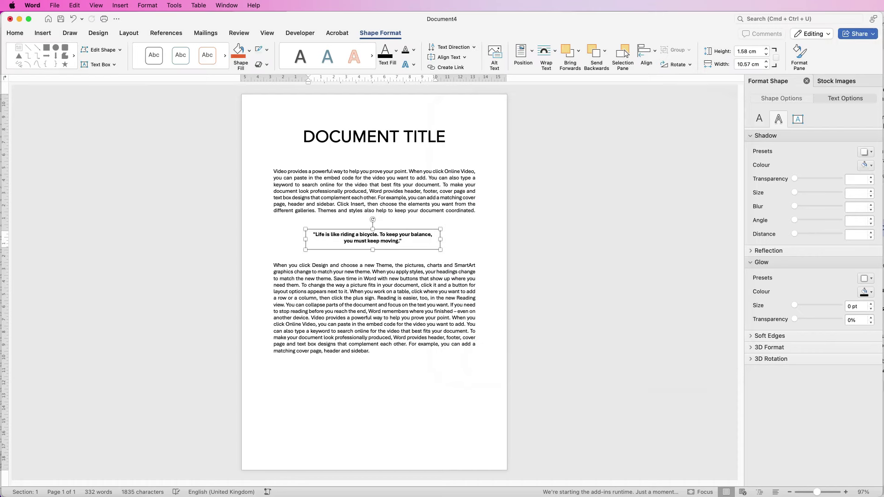
- Nudge the quote box down until three more lines of body text sit above it
key(Down)
key(Down)
key(Down)
key(Down)
key(Down)
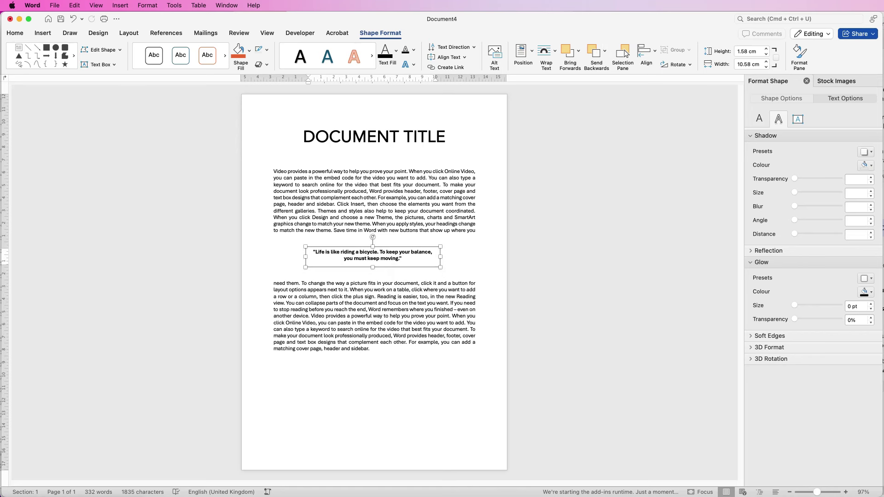
- Align the quote box horizontally to the centre, relative to the page margins
click(643, 51)
key(Down)
key(Down)
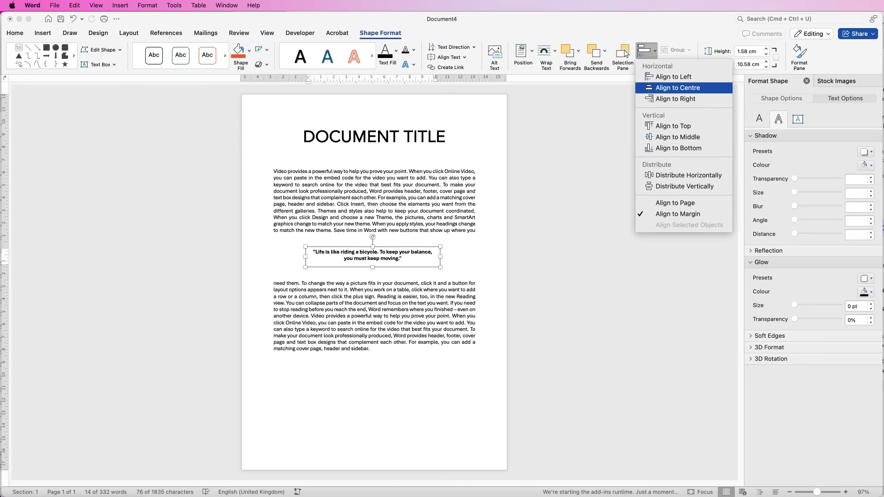
key(Return)
key(Escape)
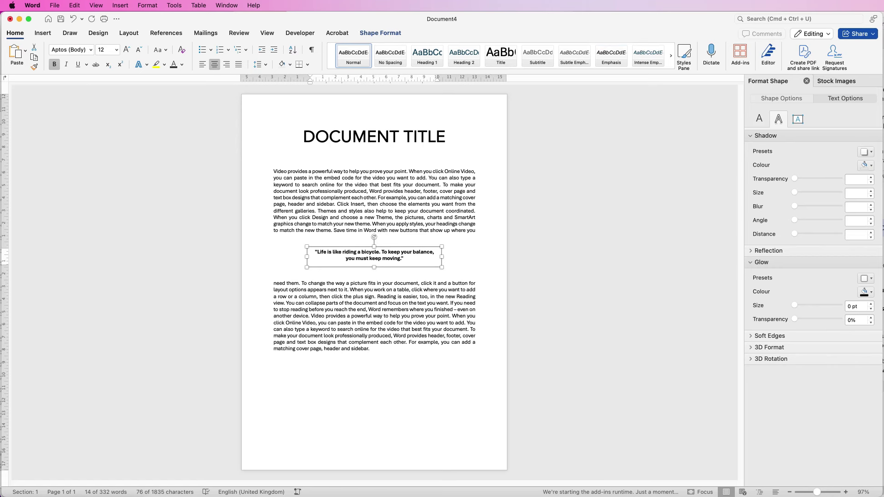
- Check the quote box's text wrapping options, including Move with Text and Fix Position on Page, without changing them
click(380, 33)
key(Left)
key(Return)
key(Down)
key(Down)
key(Down)
key(Return)
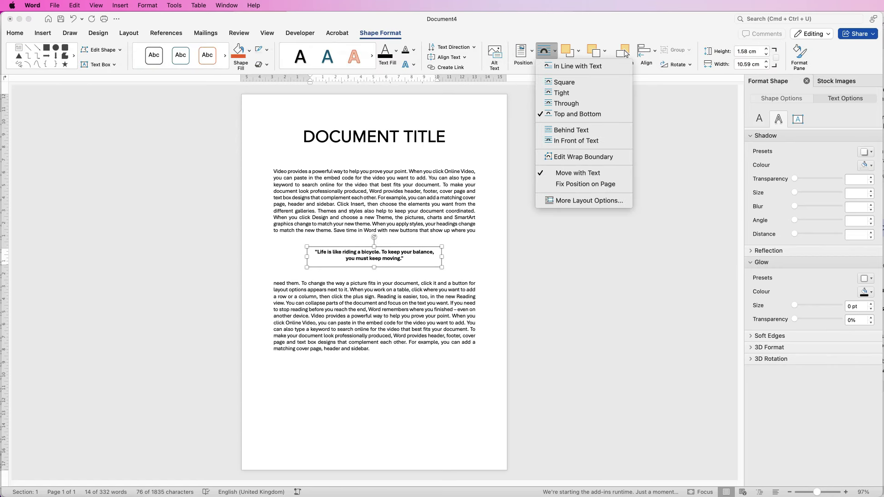
key(Escape)
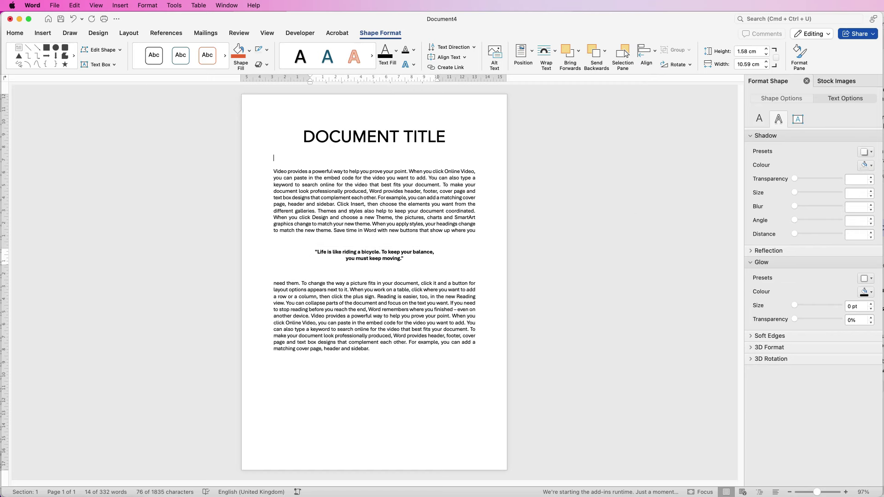
- Add and delete blank lines between the title and the body text to test how the quote box follows the text
key(Return)
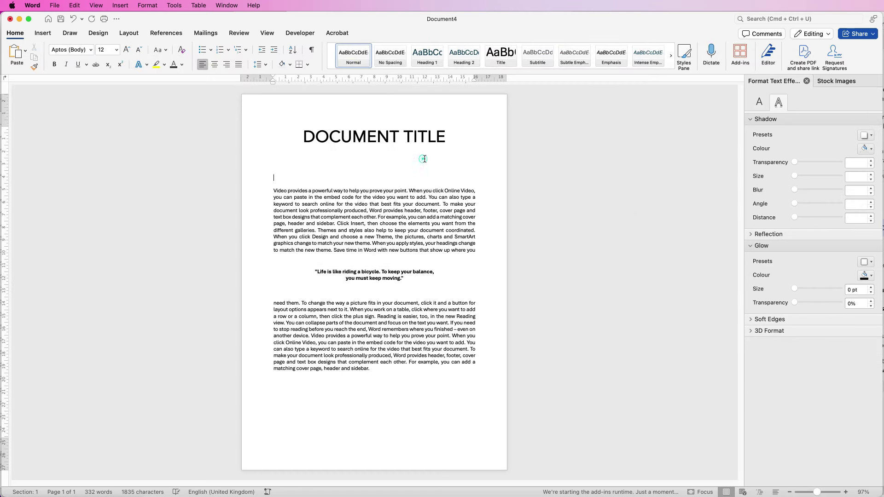
key(BackSpace)
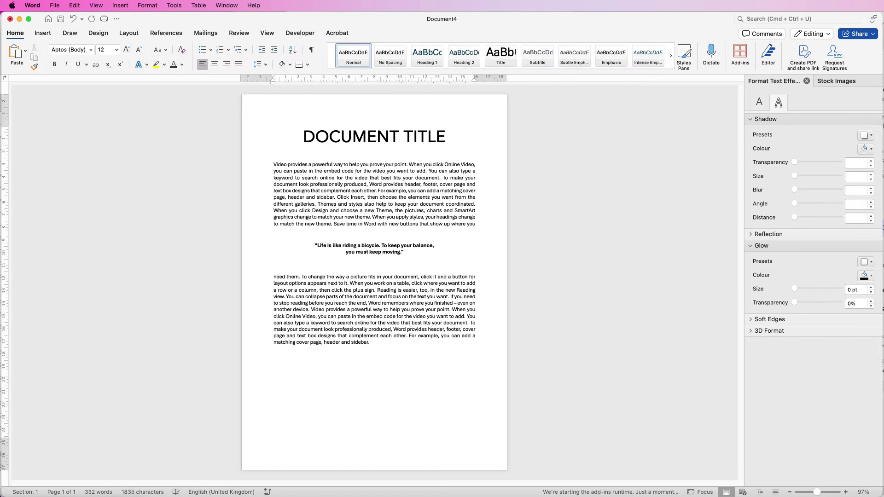